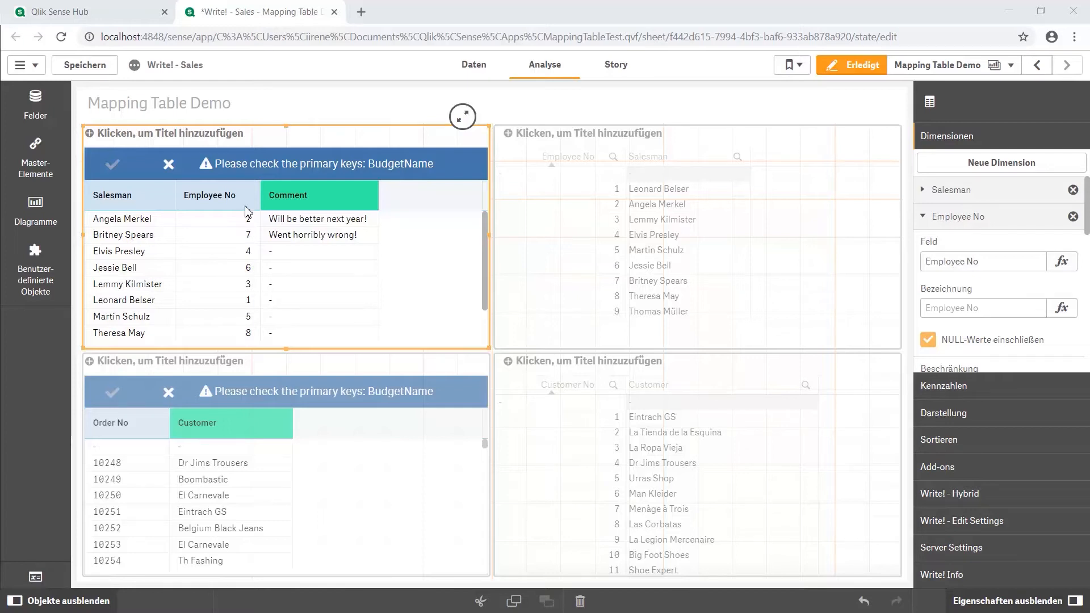
Set the Write! technical field name of the salesman comment table's Employee No dimension to EmployeeNumber
click(713, 207)
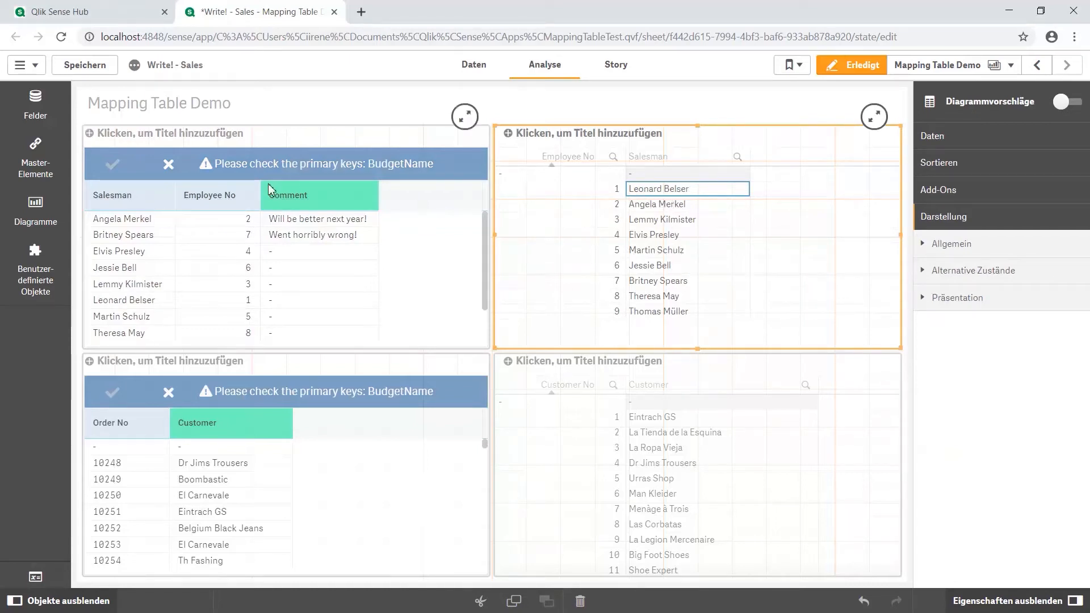
click(228, 210)
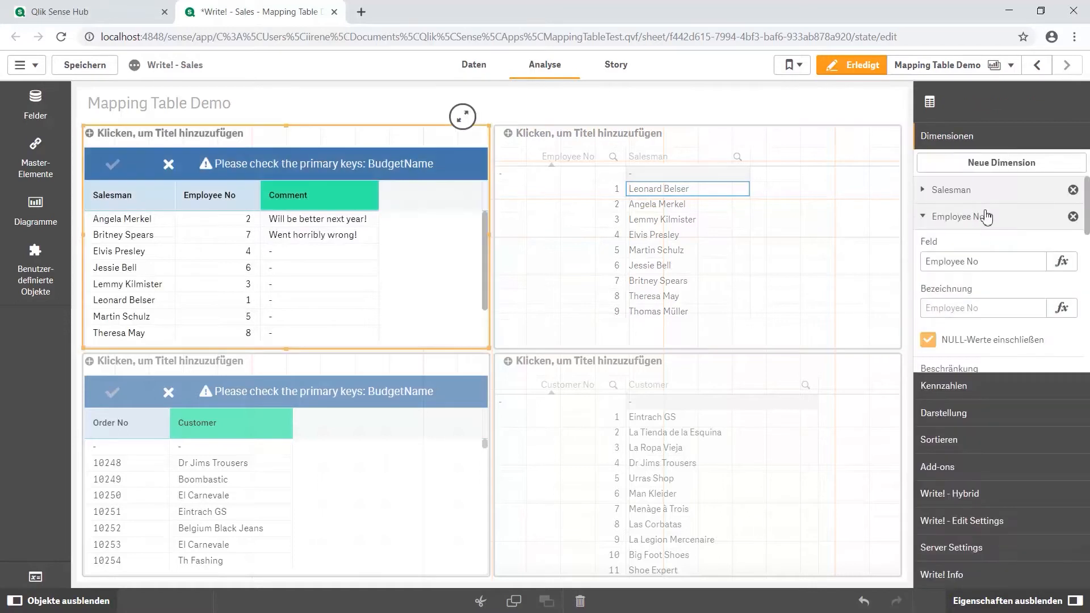
scroll(977, 313, down, 3)
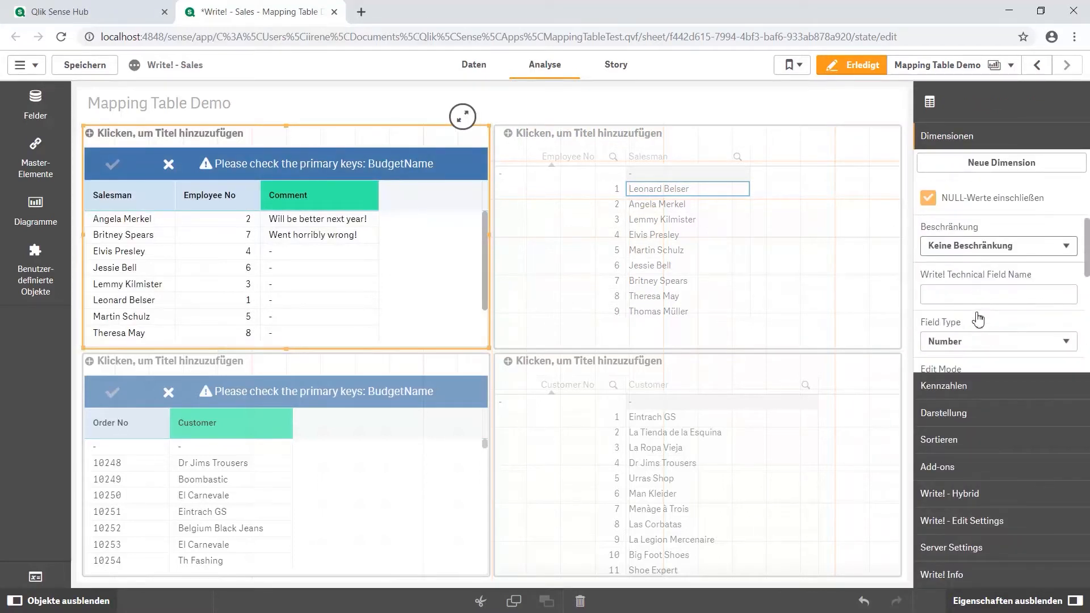
click(963, 295)
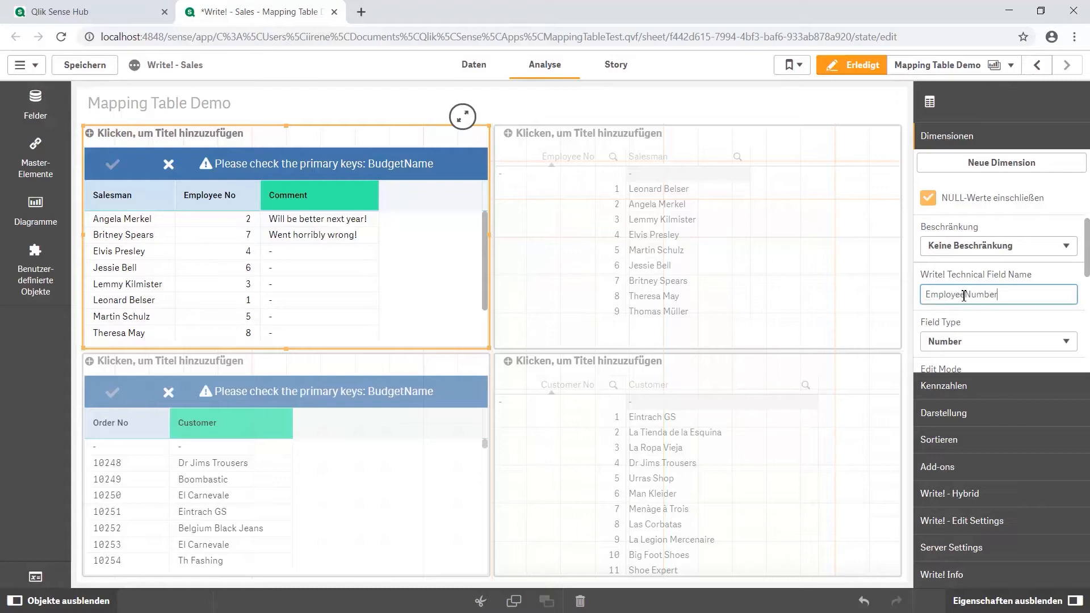
Set the Write! technical field name of the salesman table's Comment measure to Comment
click(957, 388)
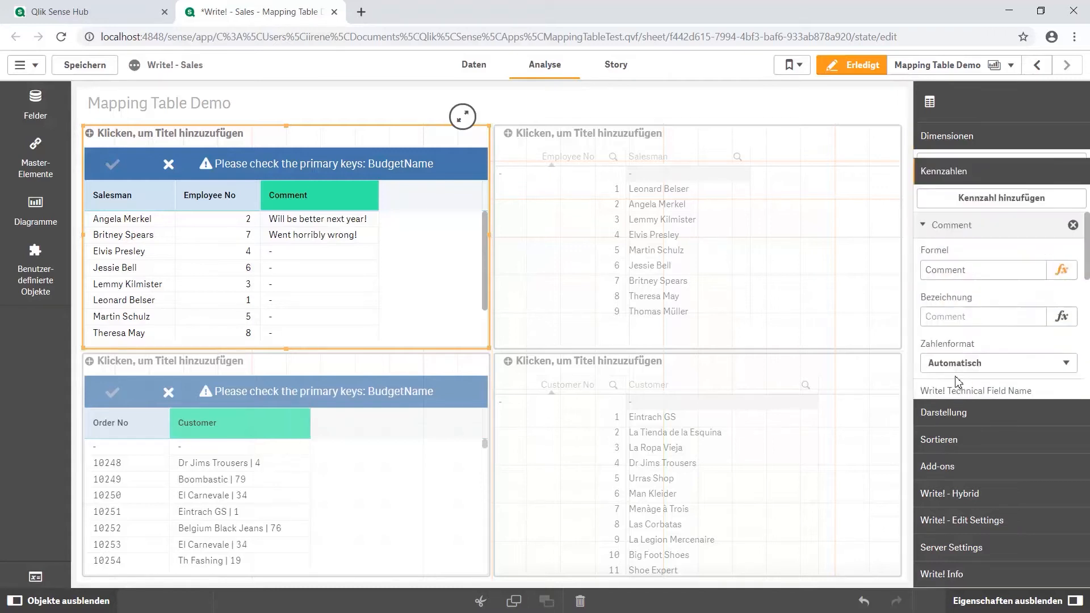
scroll(958, 345, down, 1)
click(958, 333)
text(Comment)
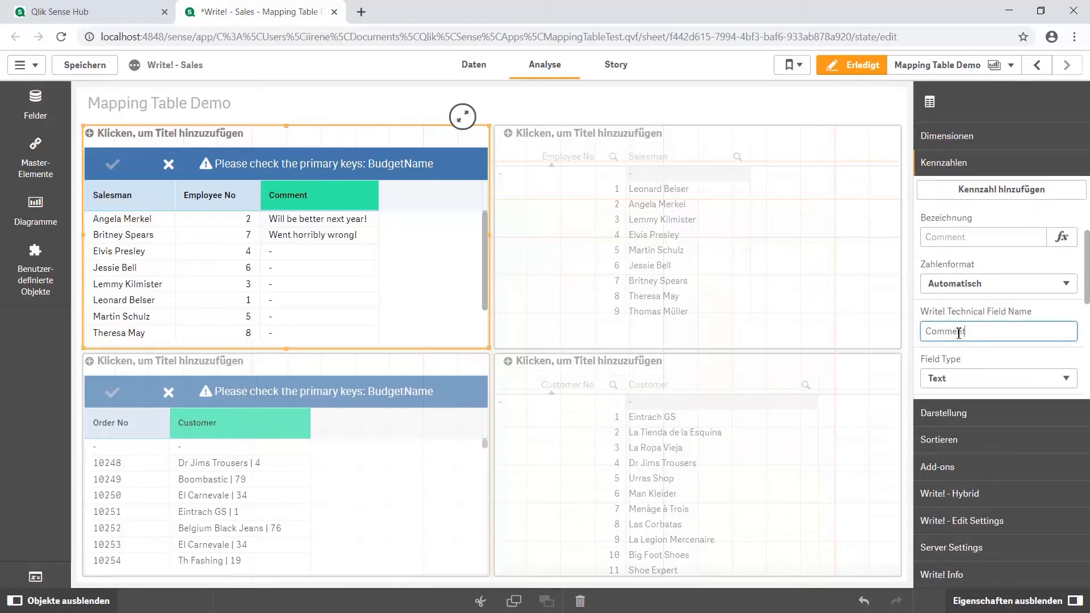
Set the visibility of the salesman table's Employee No dimension to Hide always
click(984, 145)
click(1001, 290)
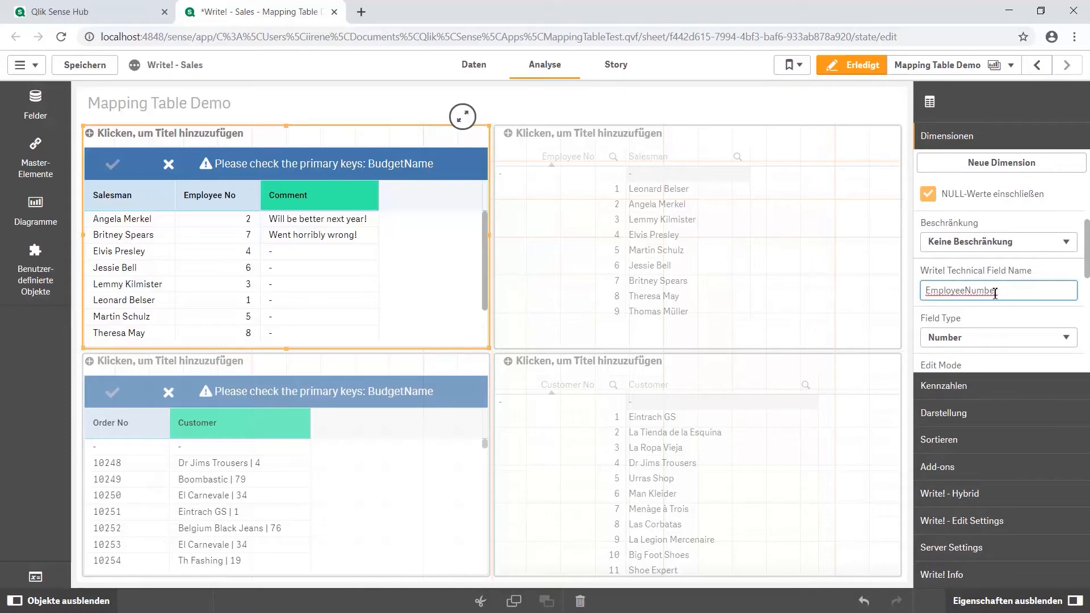
scroll(995, 293, down, 5)
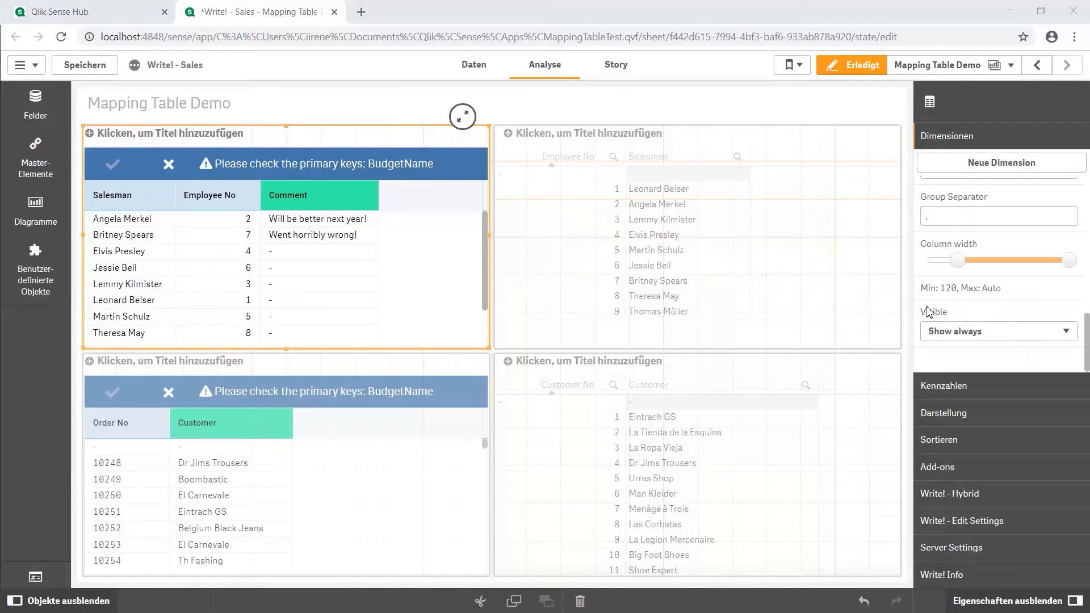
click(948, 333)
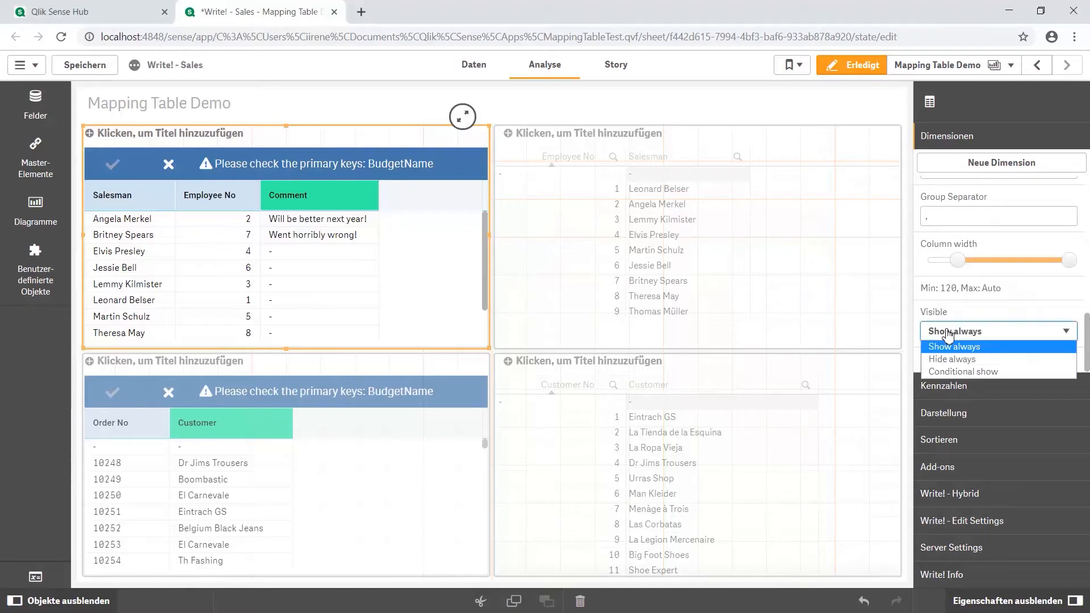
click(952, 359)
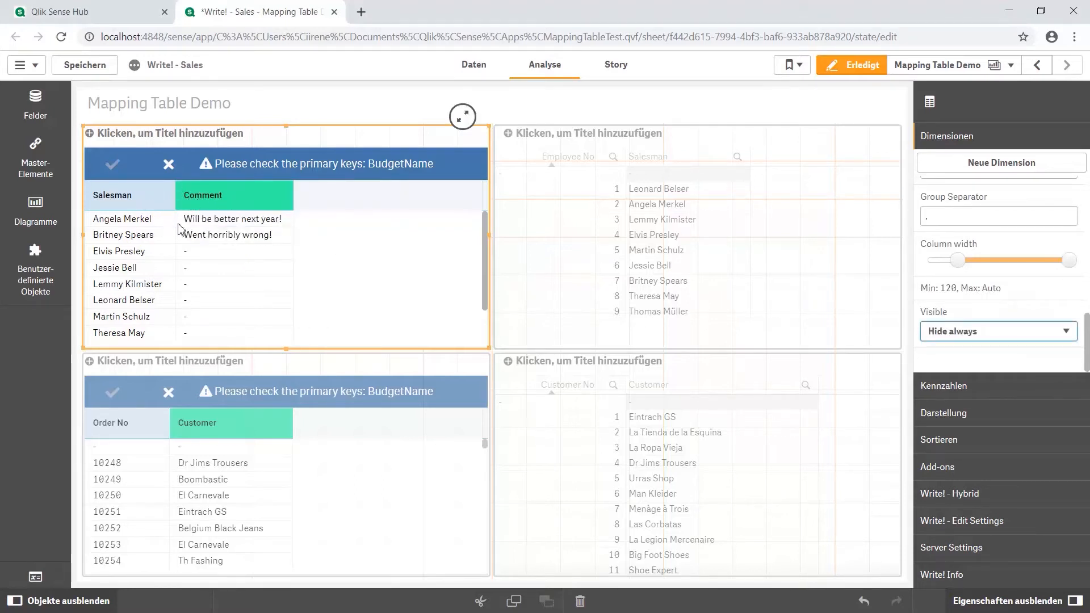
scroll(982, 233, up, 10)
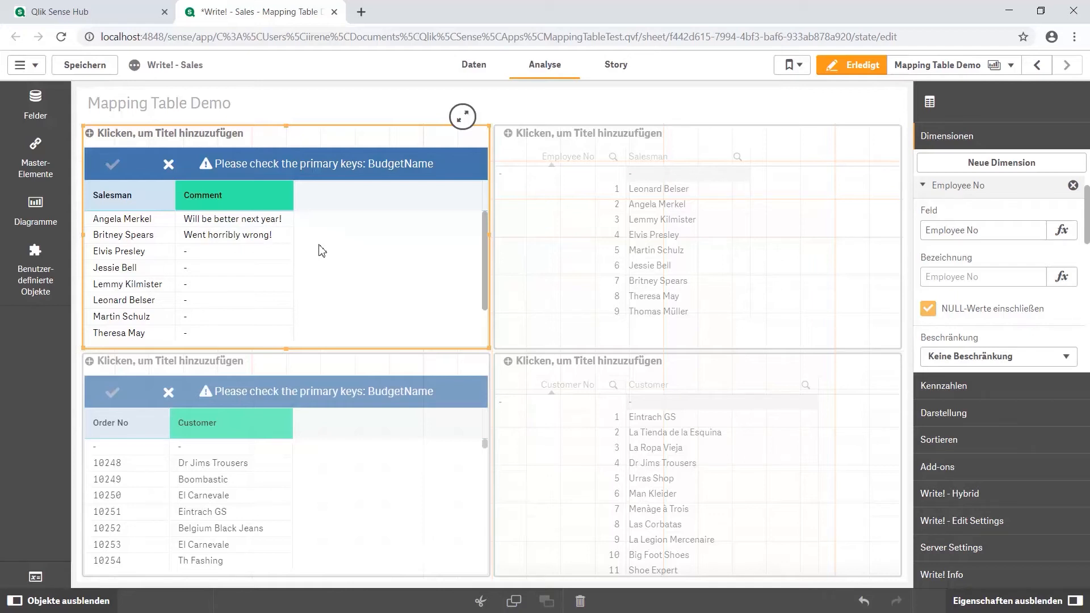
Examine the Customer dropdown choices for the first numbered order in the orders table
click(405, 504)
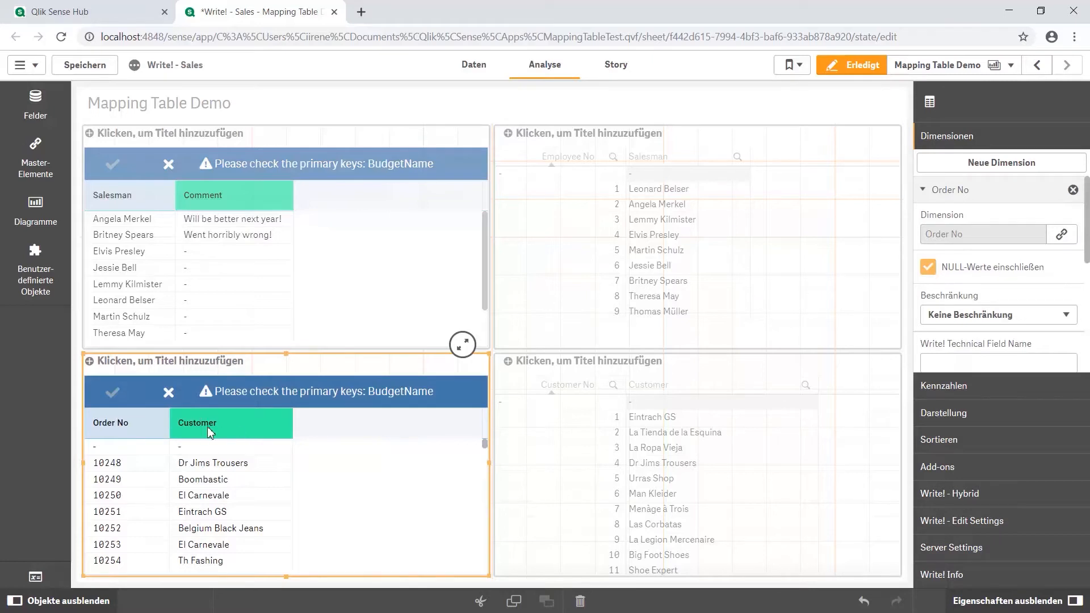
click(215, 463)
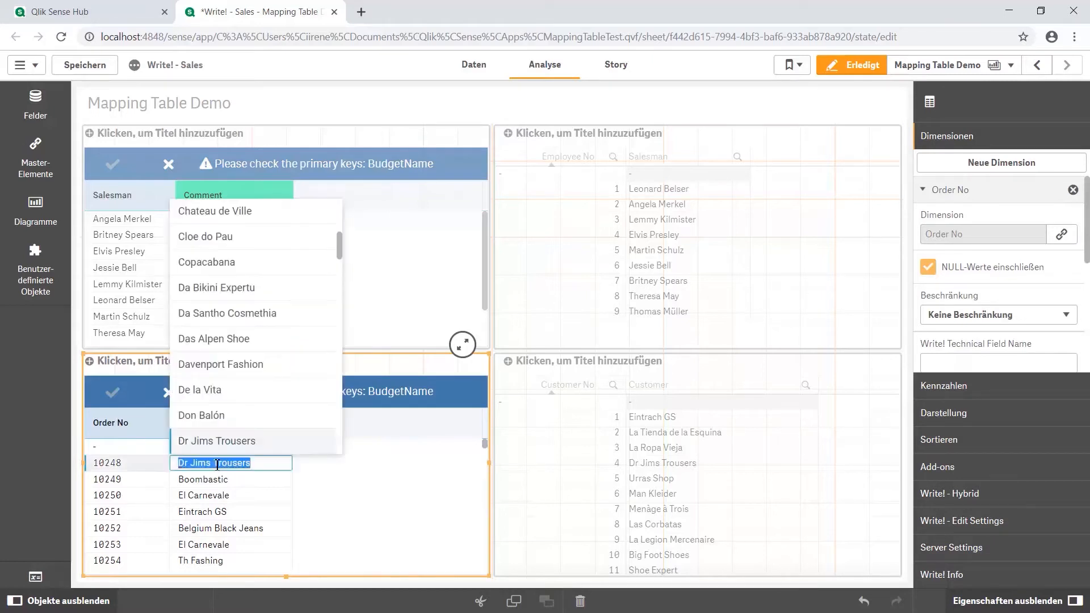
scroll(225, 345, down, 3)
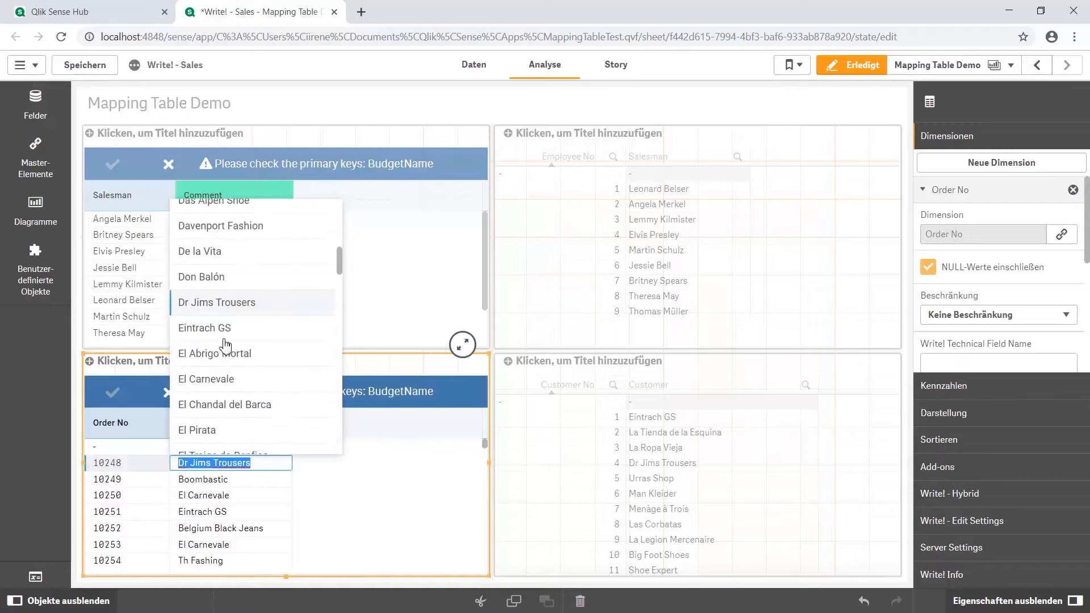
scroll(230, 341, up, 5)
scroll(227, 341, down, 4)
scroll(227, 346, up, 1)
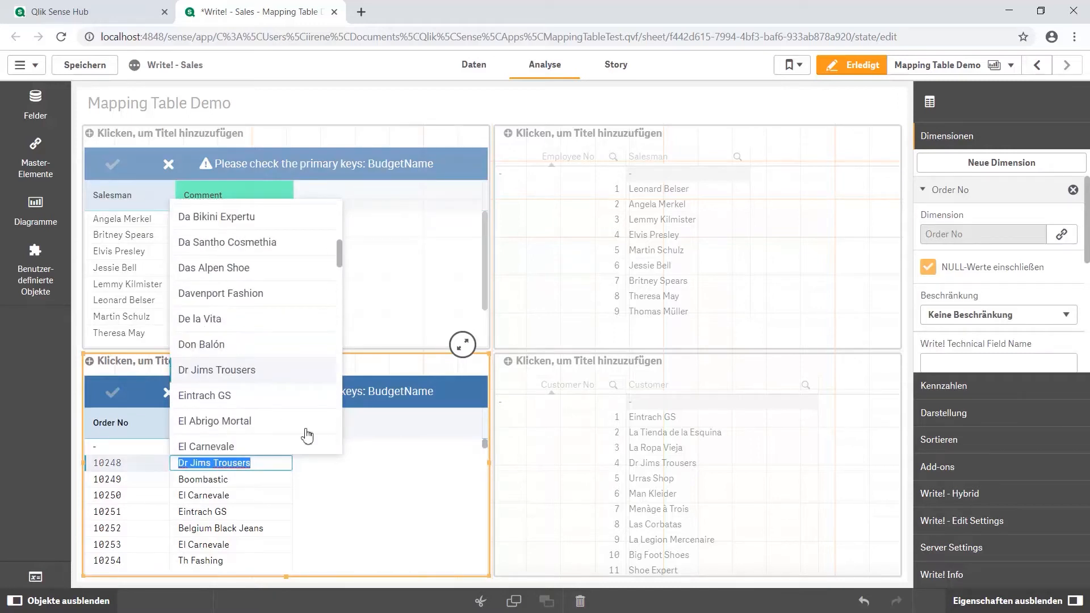
click(353, 472)
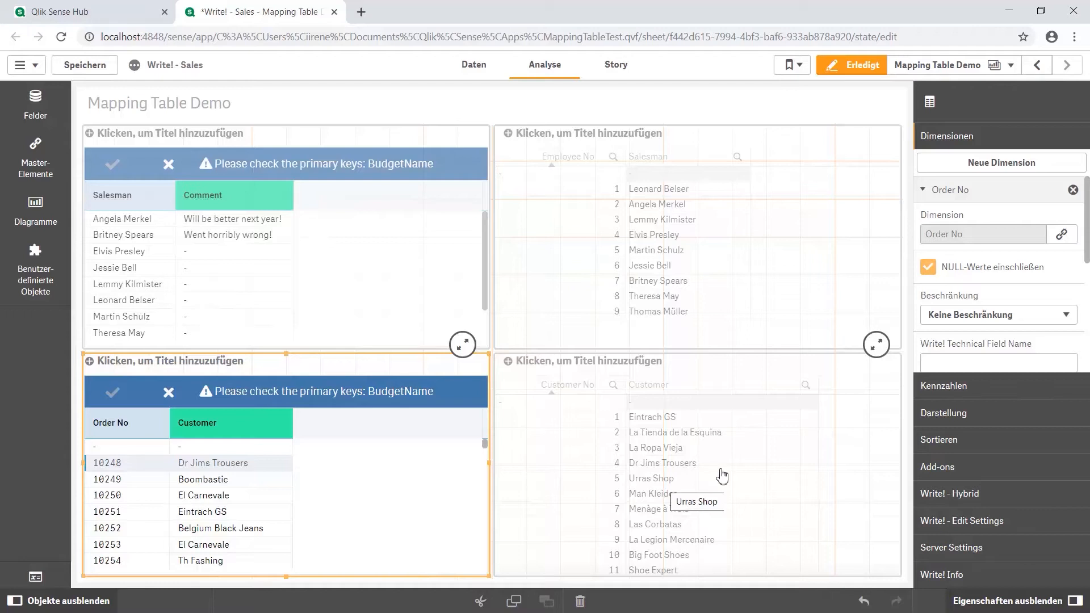
Activate Key/Value on the orders table's Customer measure, with Customer No as the key field for values
click(973, 389)
scroll(973, 328, down, 3)
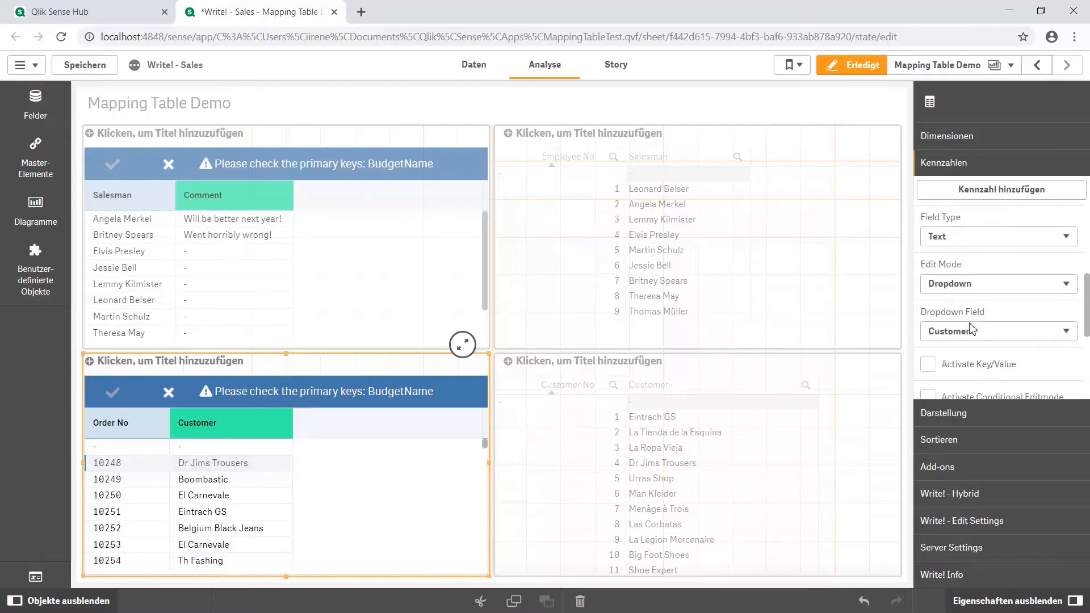
scroll(972, 293, up, 2)
scroll(972, 287, down, 2)
scroll(972, 287, down, 1)
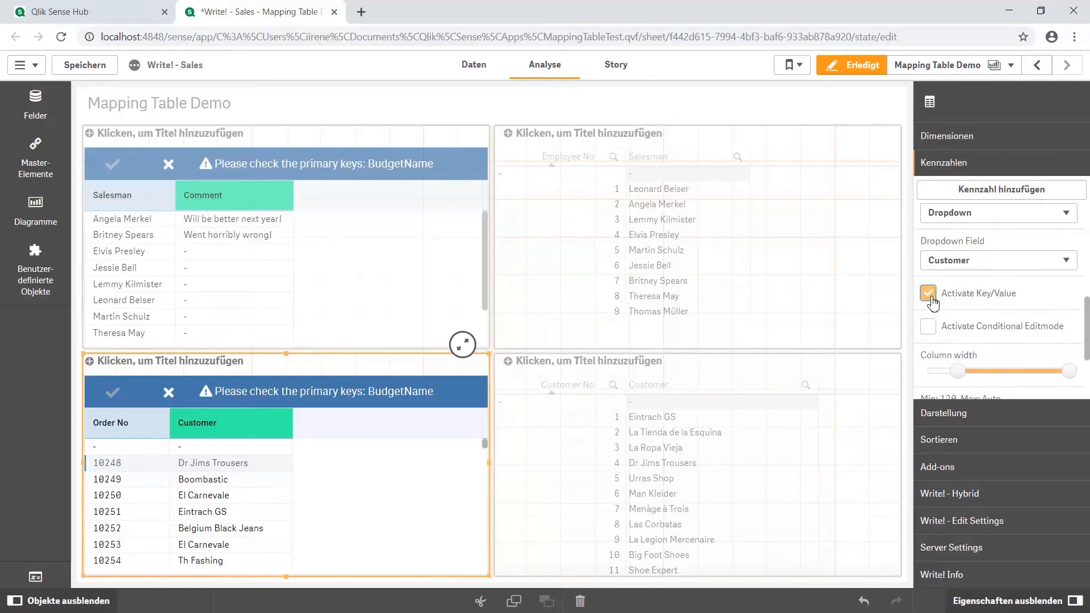
click(928, 293)
scroll(951, 343, down, 1)
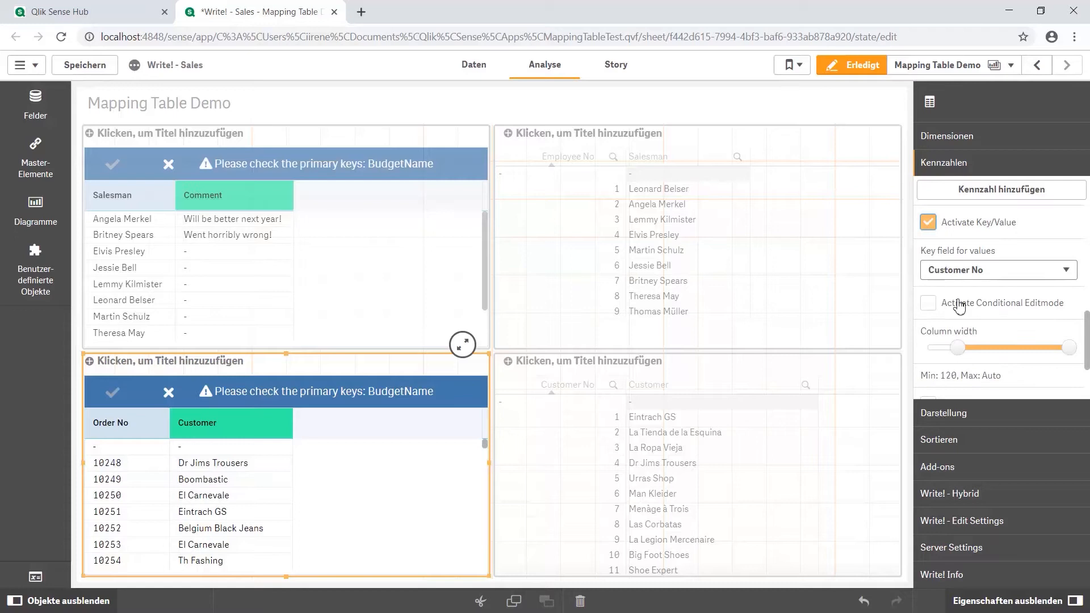
click(959, 270)
click(896, 385)
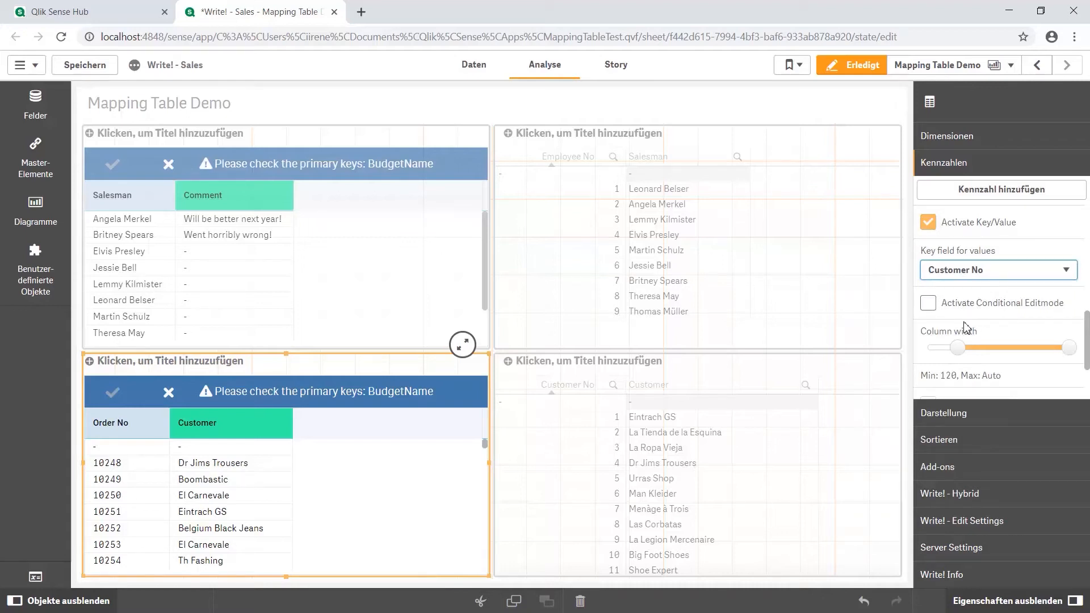
Activate Developer Mode for the orders table, switching it off and on again to compare the Customer column
click(976, 526)
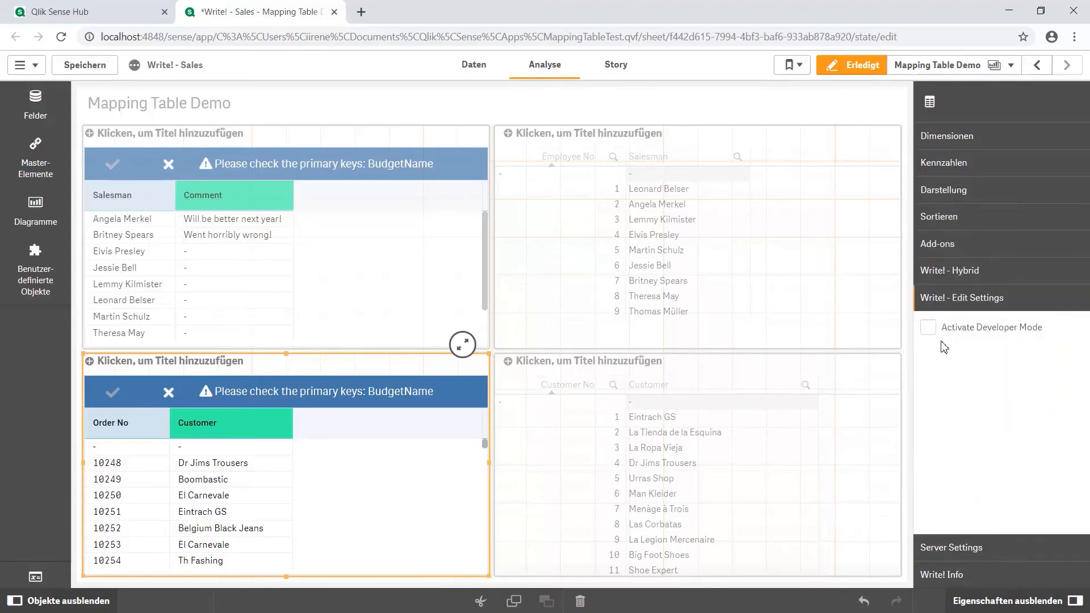
click(936, 333)
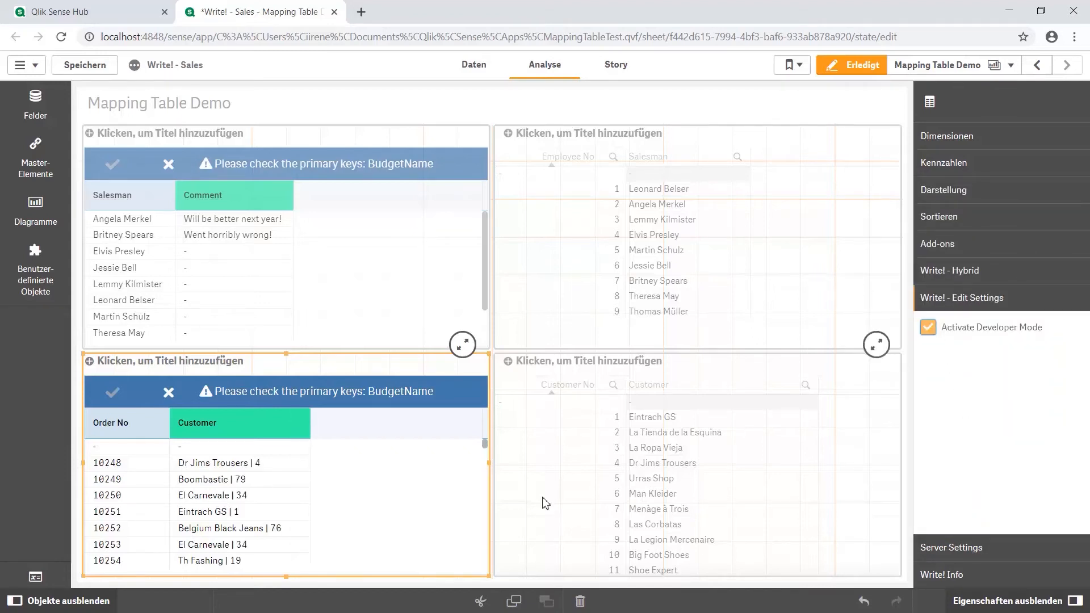
click(928, 333)
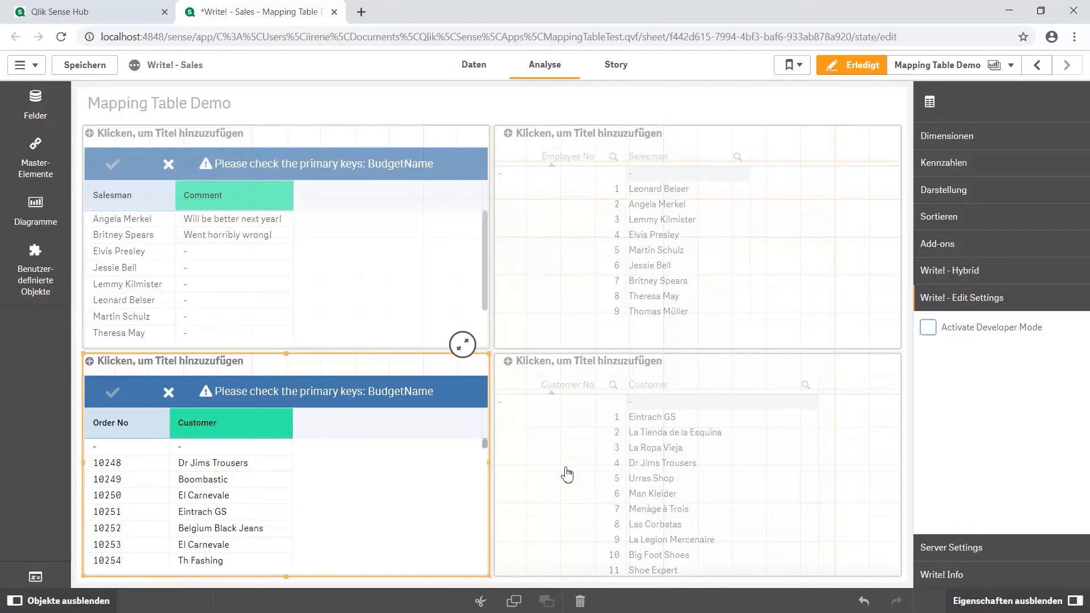
click(928, 334)
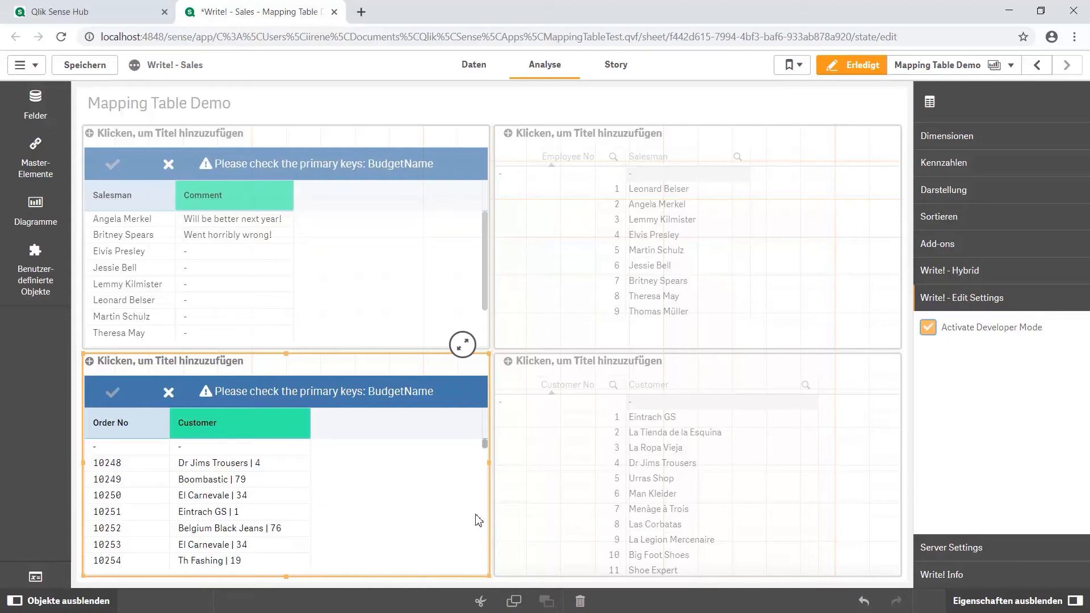
Open the Write! Management Console from the server settings and start a new edit endpoint
click(951, 548)
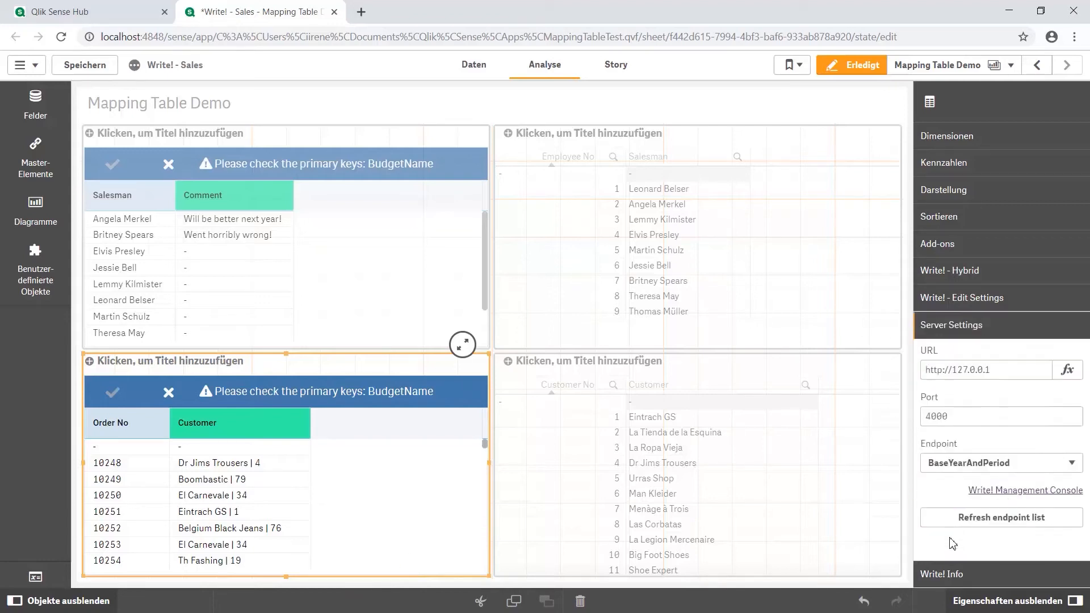
click(1001, 491)
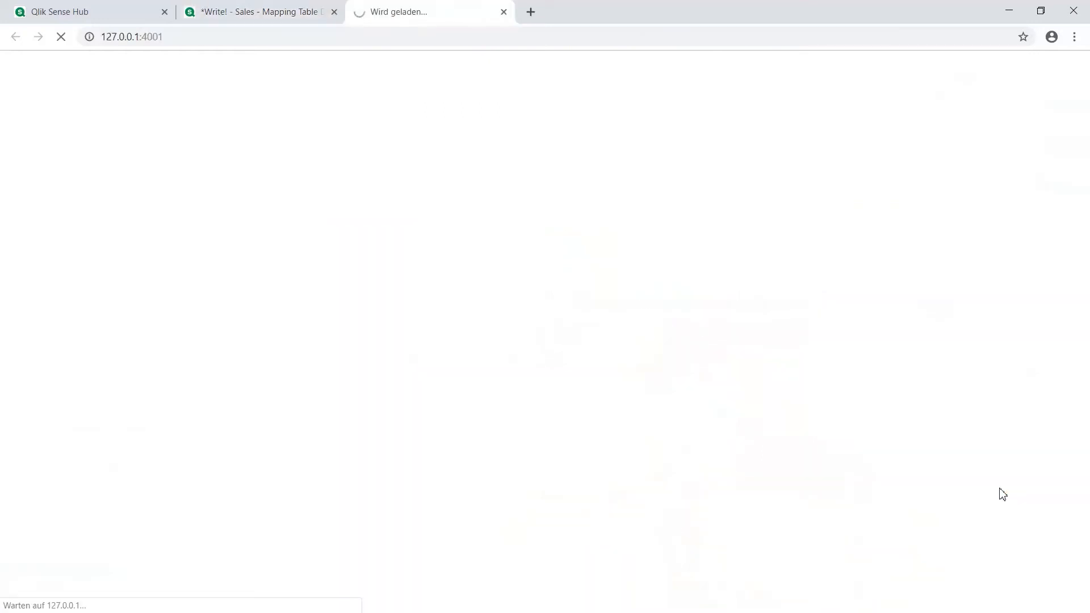
click(527, 369)
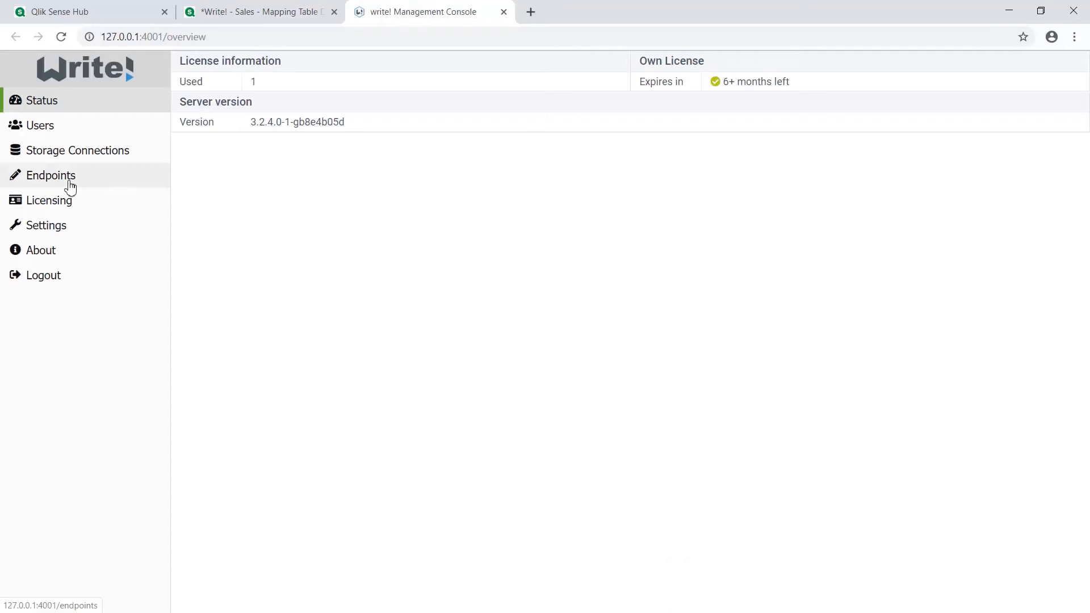
click(70, 185)
click(924, 356)
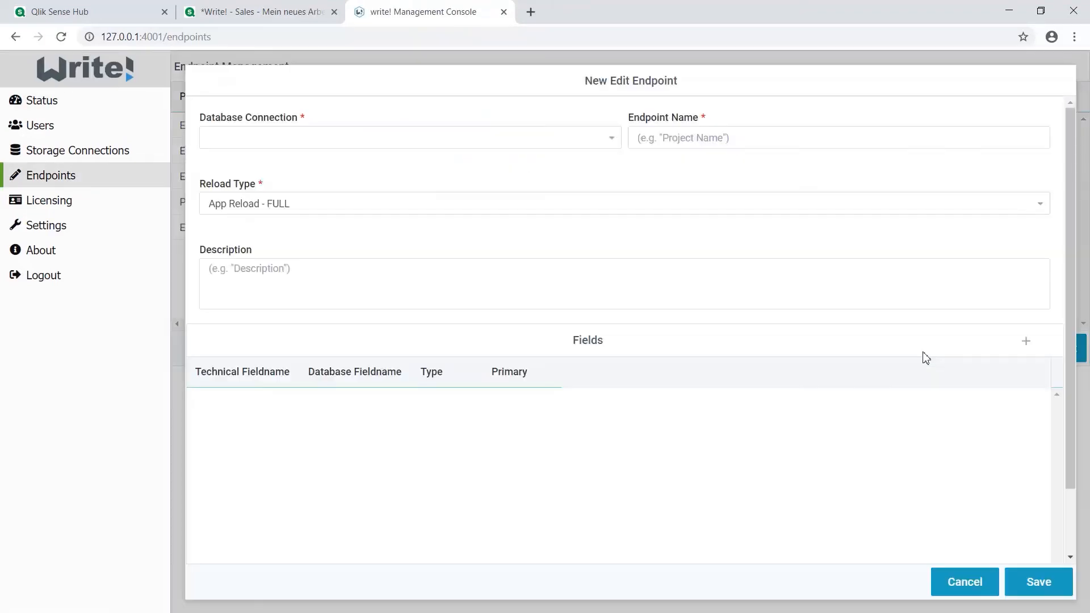
Name the new endpoint SalesPersonComment and assign it the Salesqlite database connection
click(664, 139)
text(SalesPersonComment)
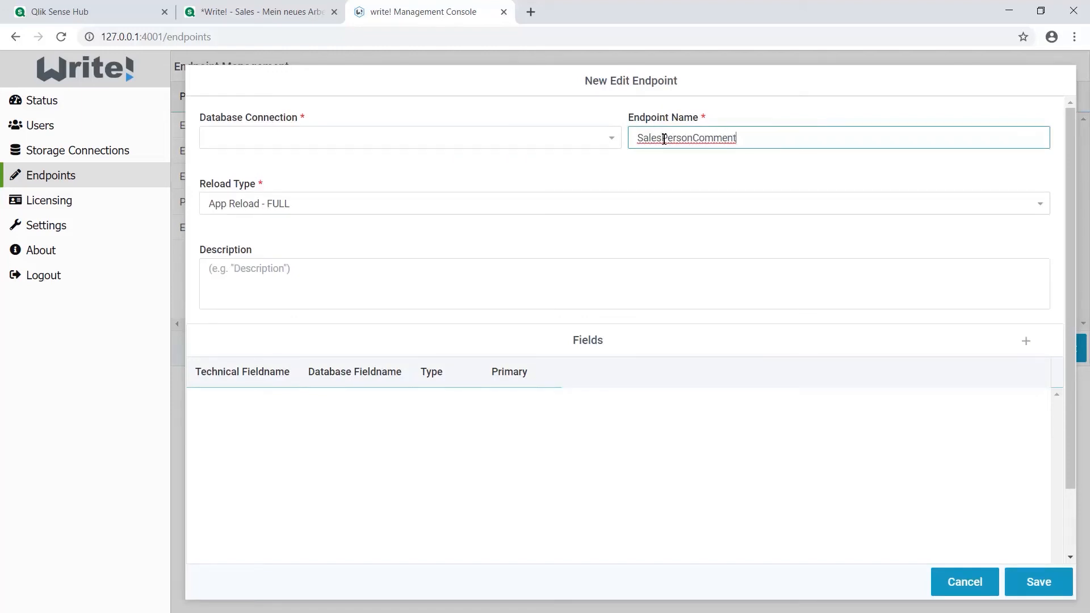
click(518, 141)
click(515, 177)
click(616, 147)
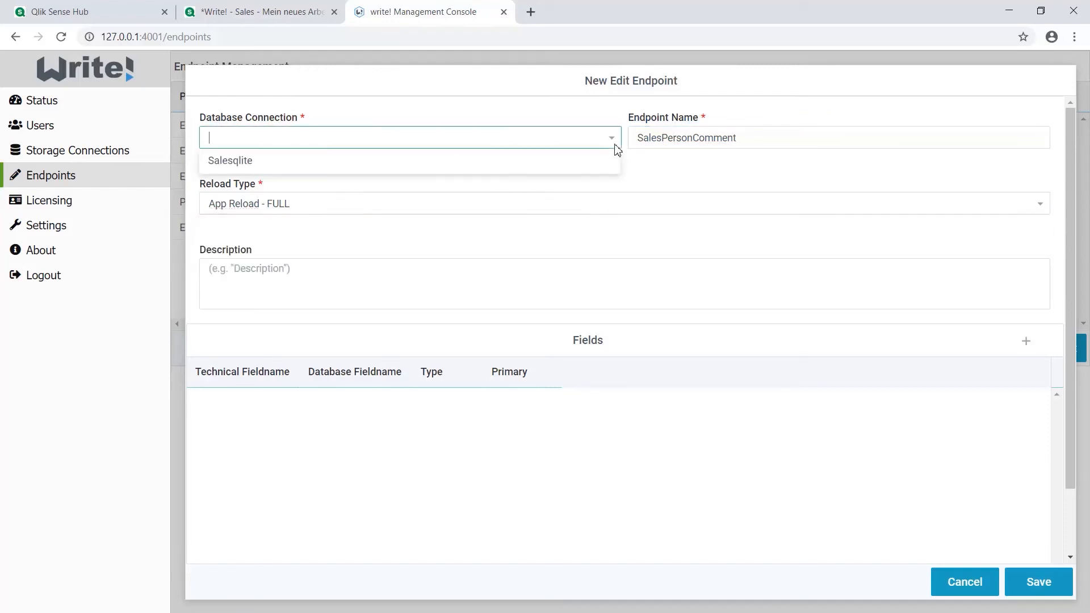
click(244, 160)
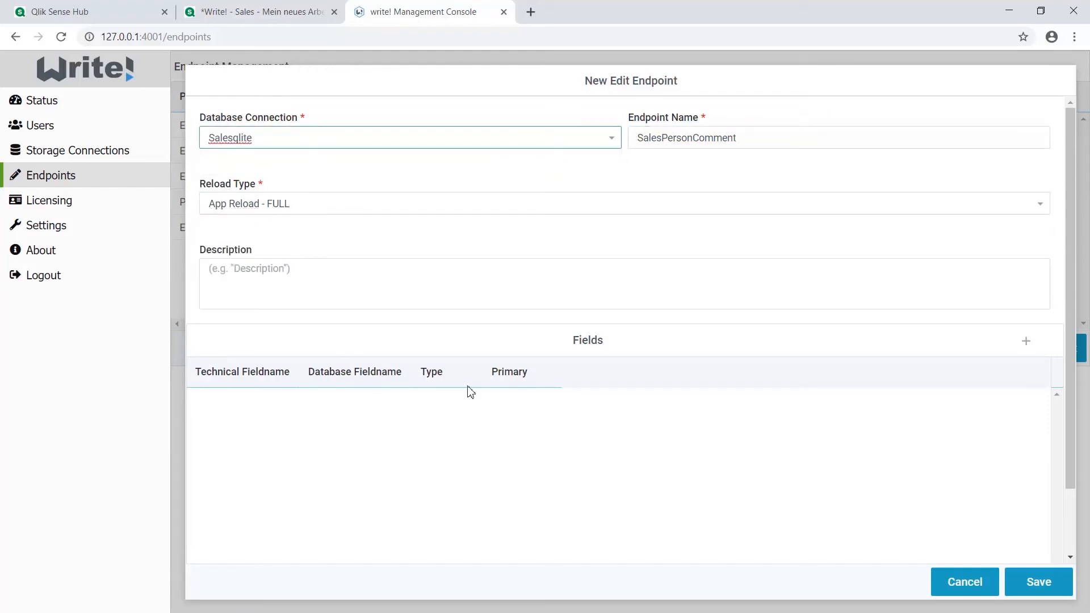
Add two field rows and define EmployeeNumber as technical and database fieldname, type number, marked as primary
click(1026, 351)
click(1027, 351)
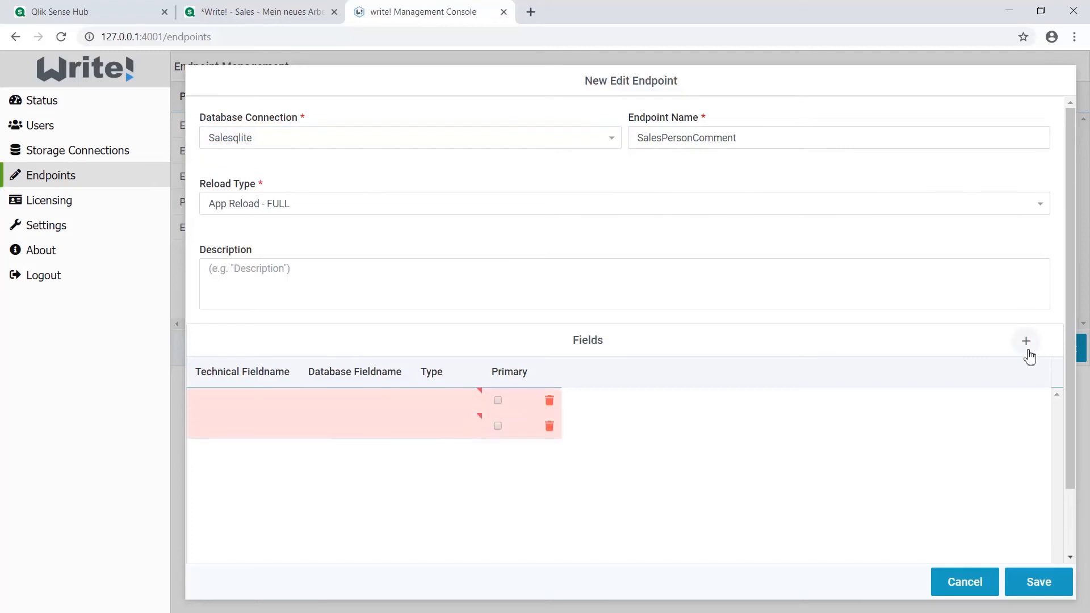
click(244, 402)
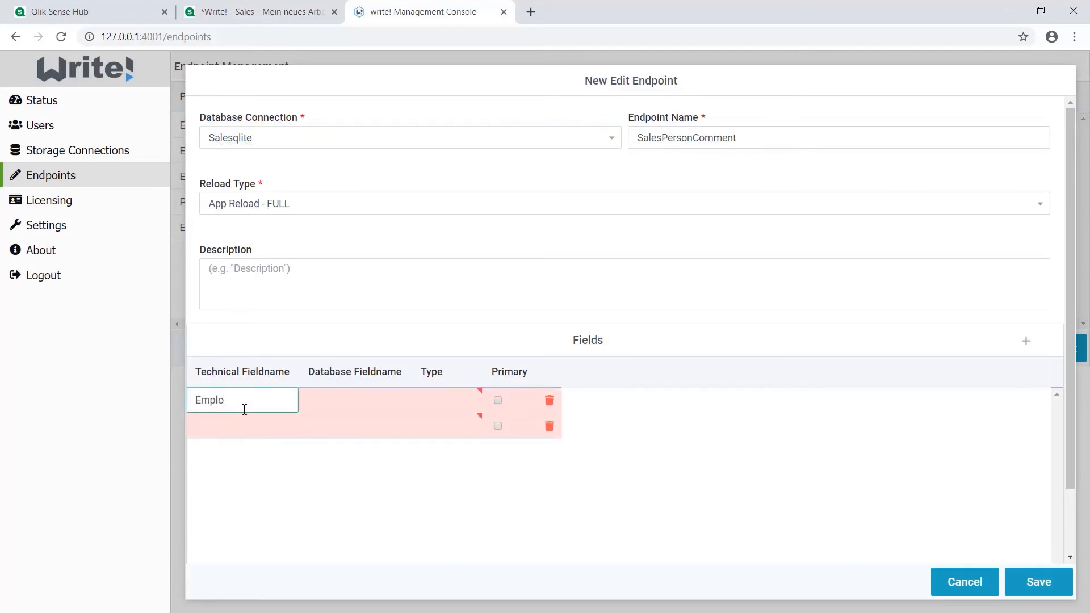
text(EmployeeNumber)
double_click(244, 409)
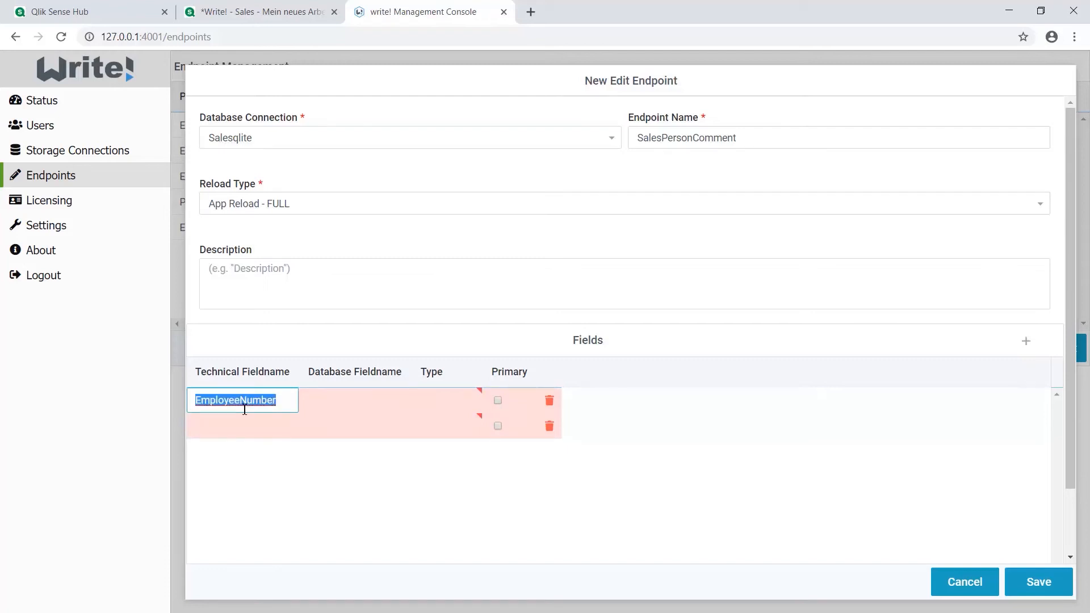
key(ctrl+c)
key(Tab)
key(ctrl+v)
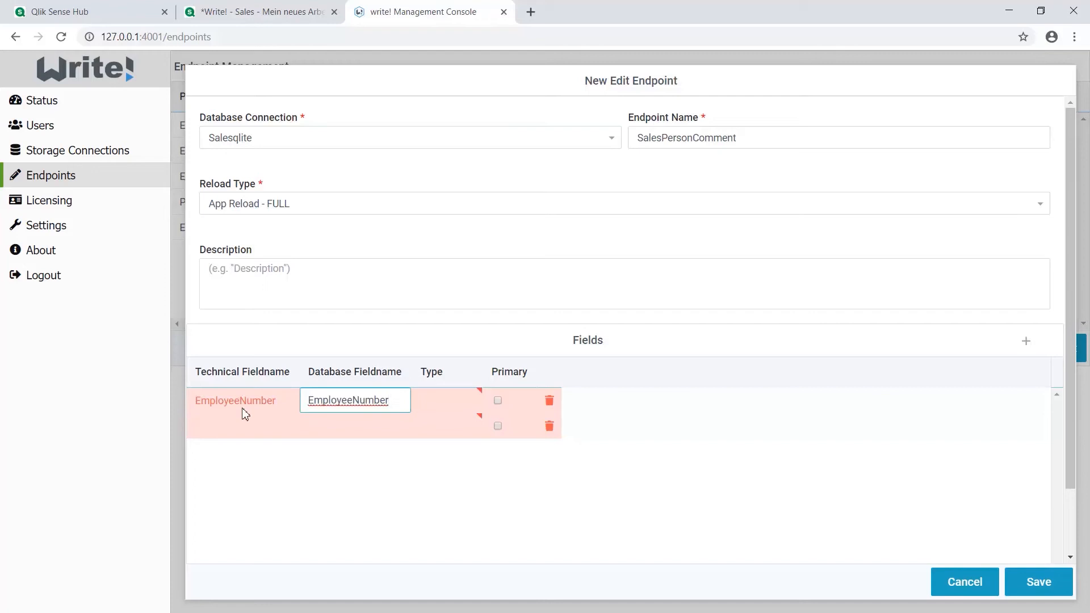
click(457, 395)
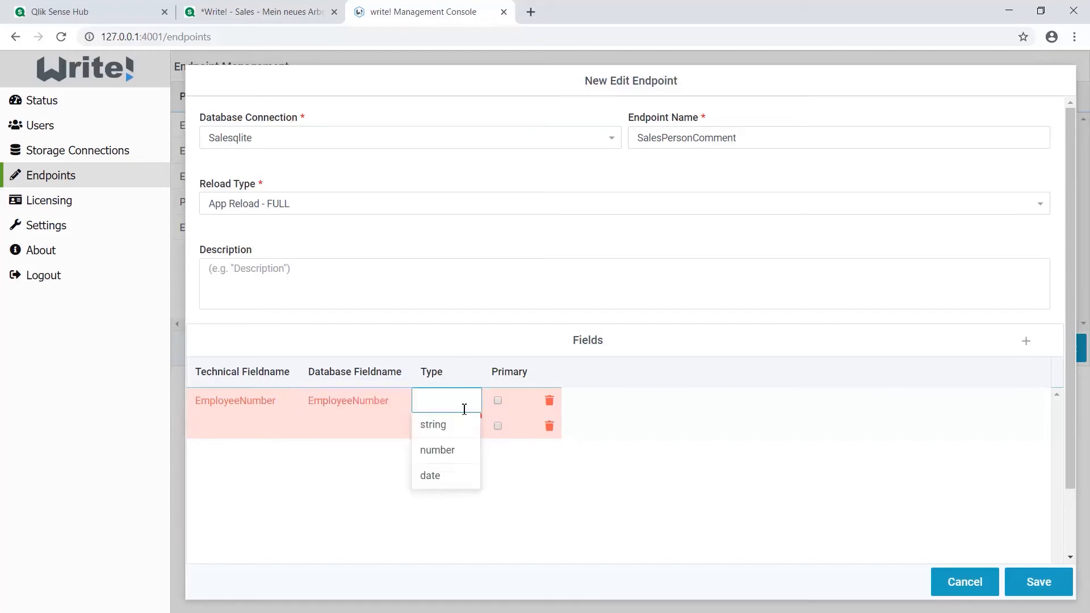
click(448, 450)
click(498, 400)
Define the second field as Comment for both fieldnames with type string, and save the SalesPersonComment endpoint
click(219, 425)
text(Comment)
key(Tab)
text(Comment)
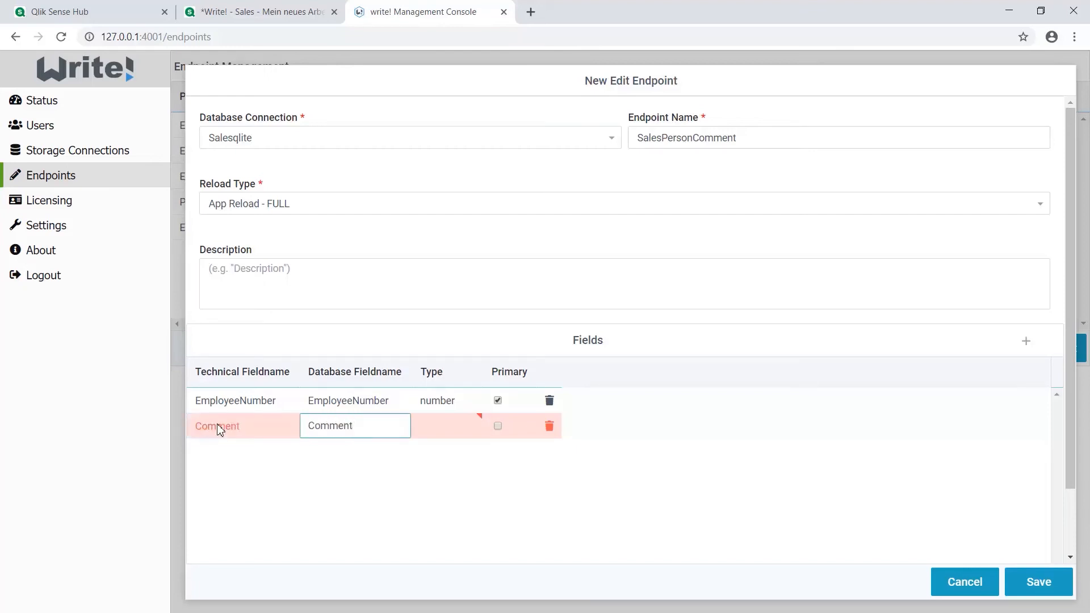
click(450, 437)
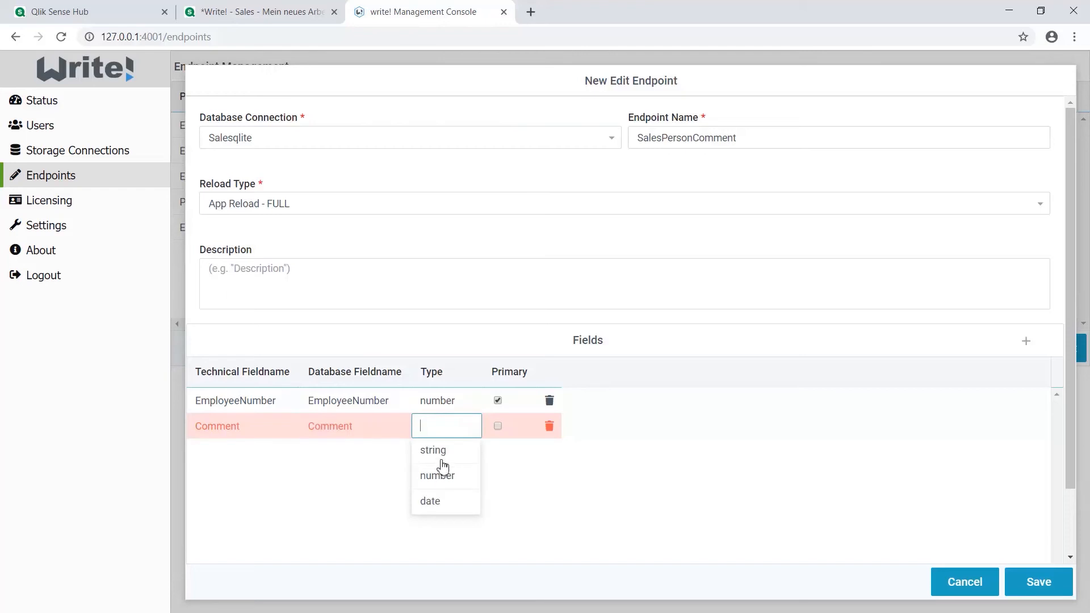
click(440, 451)
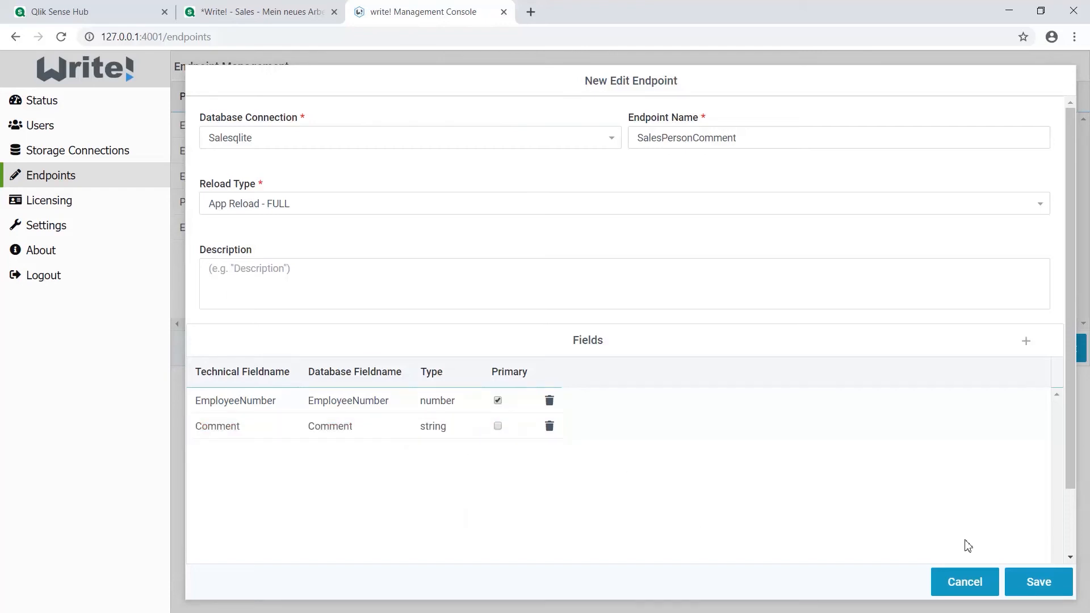
click(1039, 582)
click(564, 346)
Switch back to the Qlik Sense sheet, refresh the endpoint list and assign SalesPersonComment to the Salesman table
key(ctrl+shift+Tab)
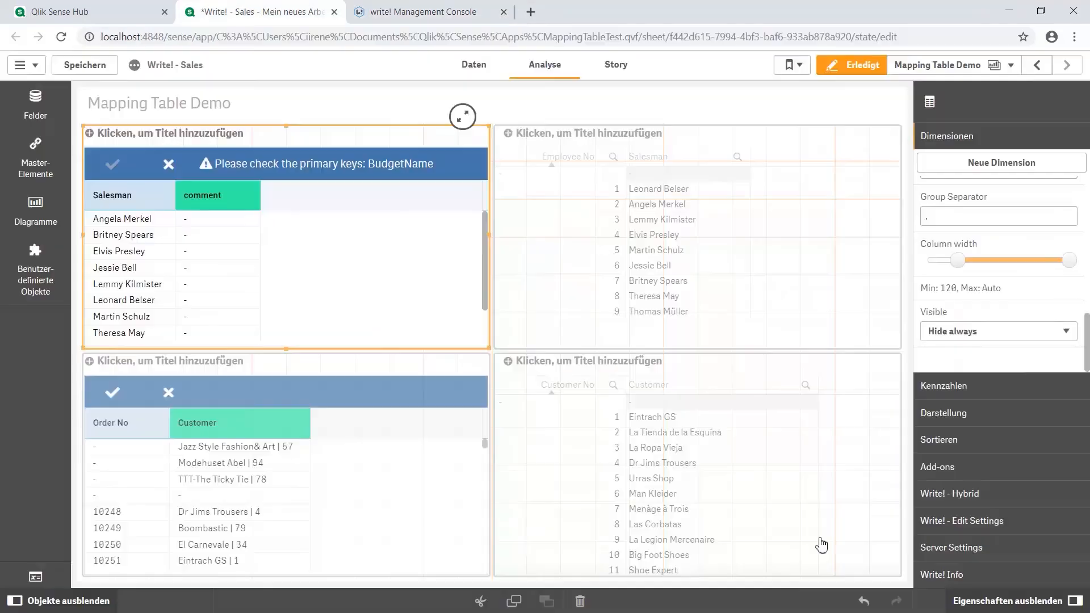
click(959, 554)
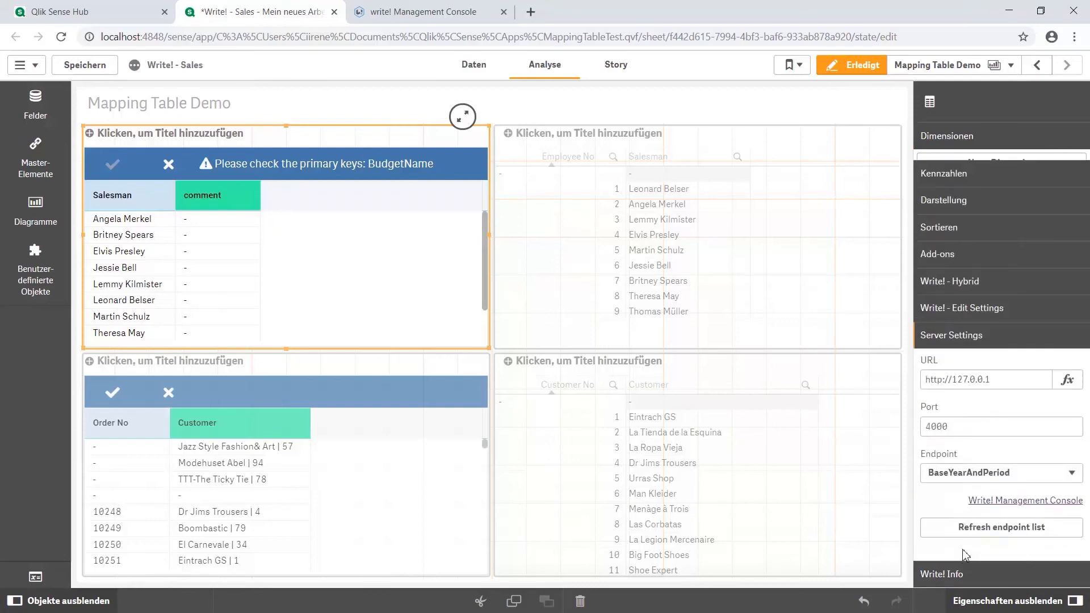
click(985, 519)
click(984, 468)
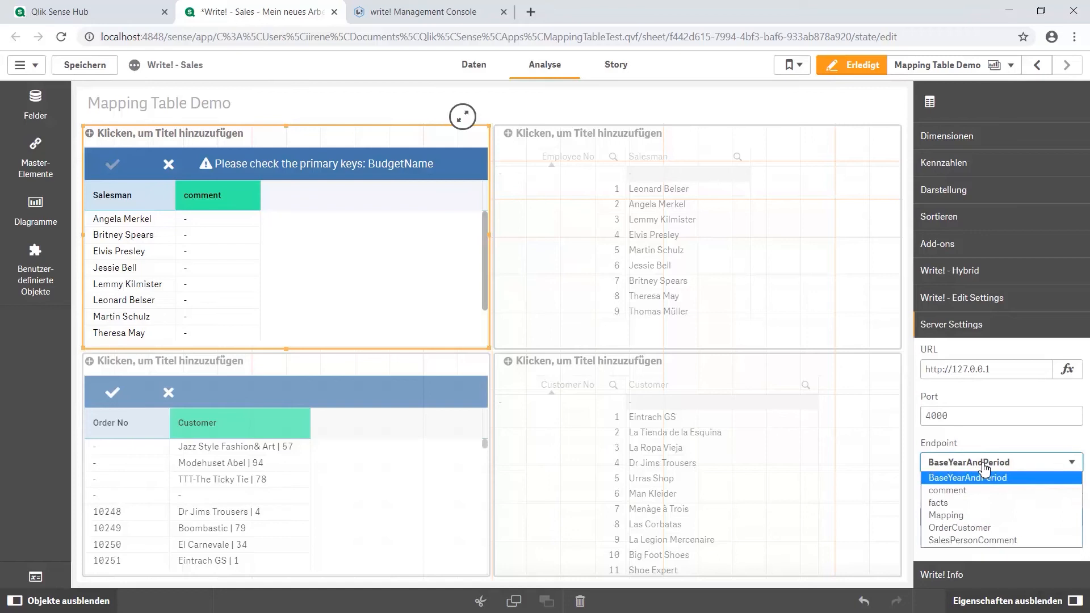
click(981, 542)
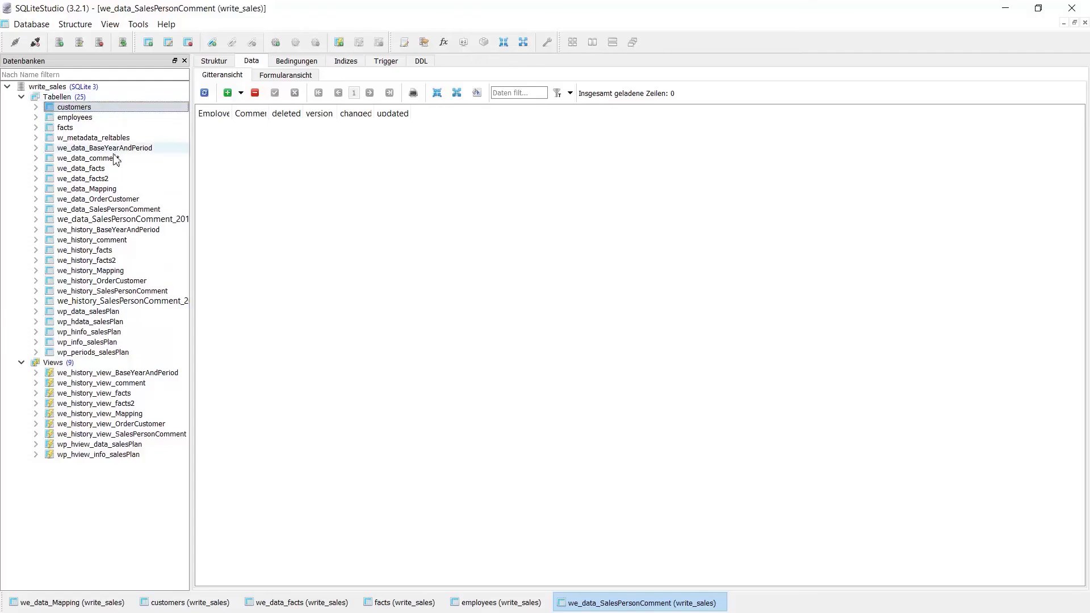
Save the comment "Good work!" for Lemmy Kilmister, checking the we_data_SalesPersonComment table in SQLiteStudio before and after saving
click(126, 209)
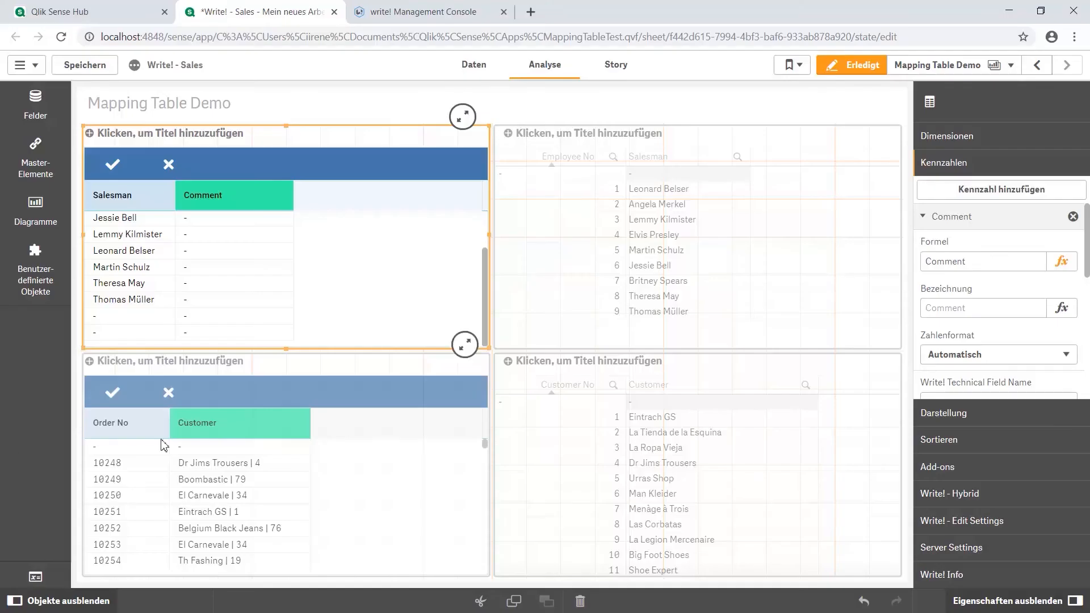
click(200, 236)
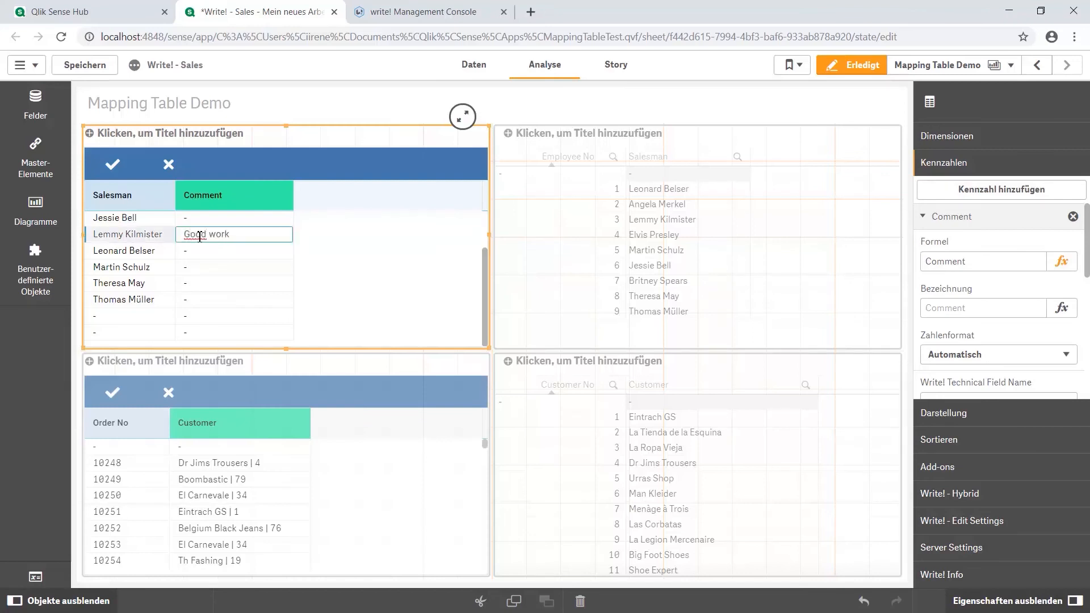
click(112, 164)
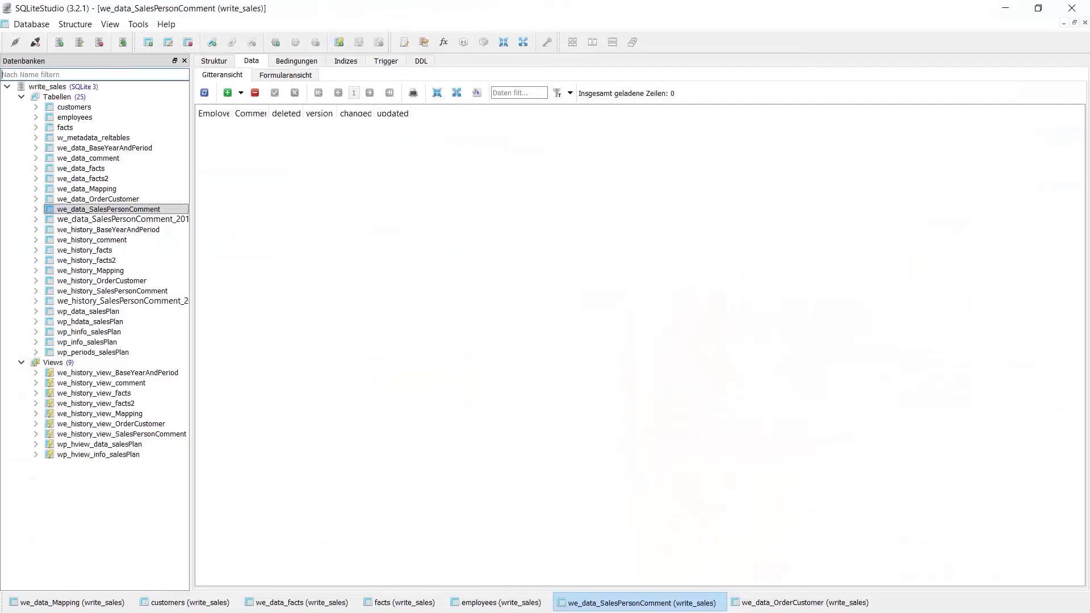
click(204, 93)
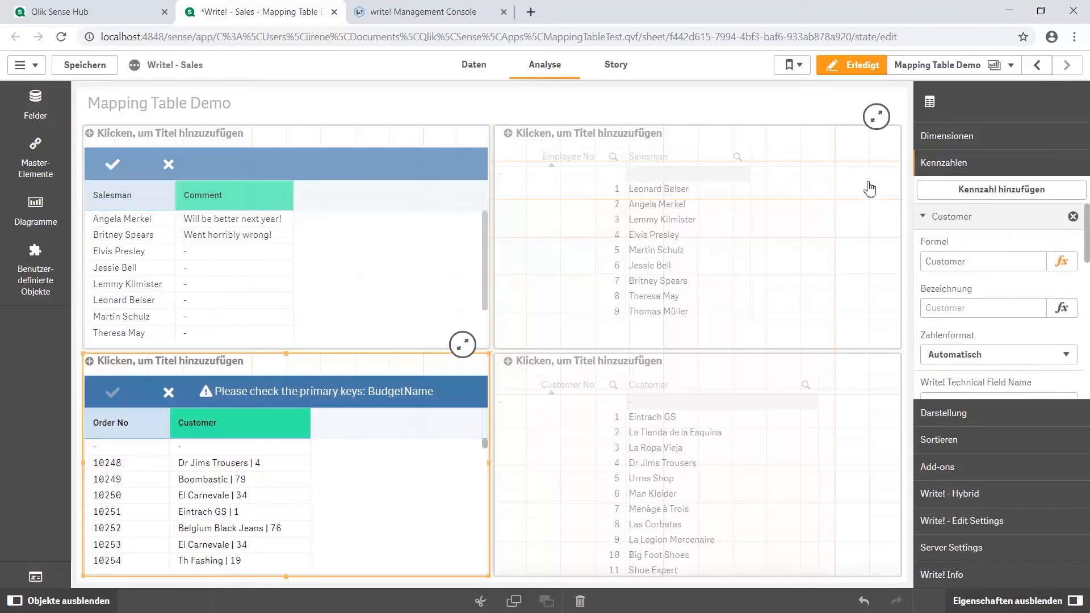
Set the orders table's Write! technical field names to OrderNumber for the Order No dimension and Customer for the Customer measure
click(934, 141)
scroll(940, 276, down, 1)
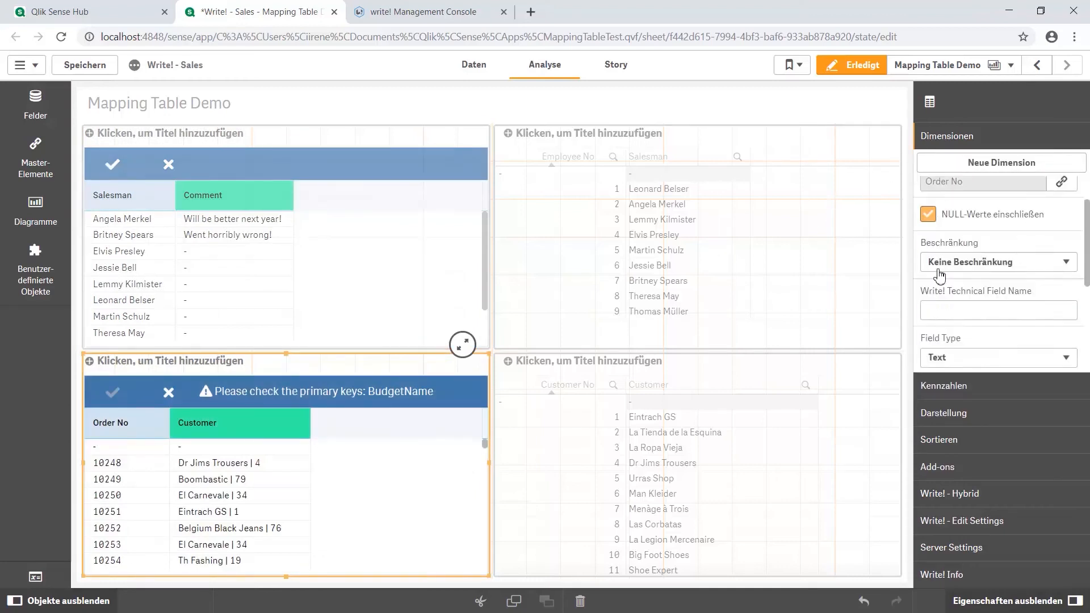
click(940, 287)
key(ctrl+v)
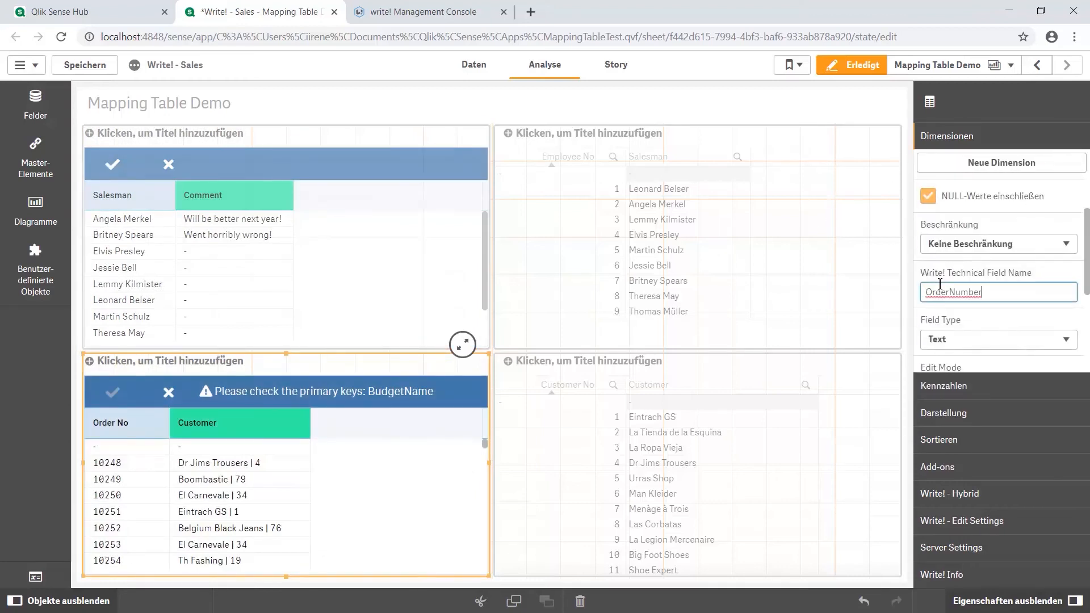
click(945, 387)
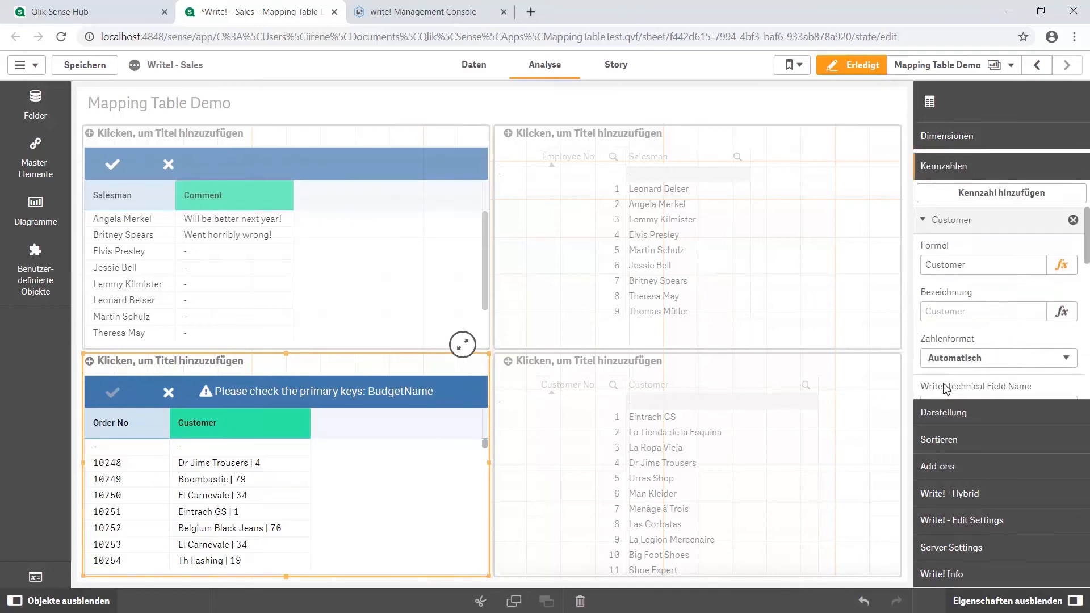
scroll(945, 312, down, 1)
click(939, 334)
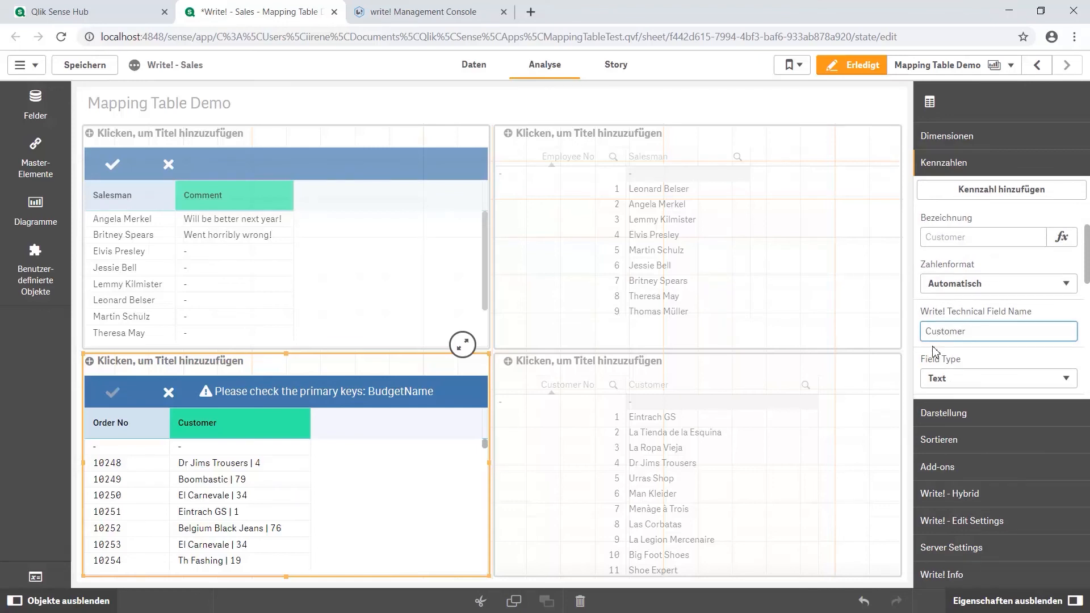
Switch to the Write! Management Console and start a new edit endpoint named OrderCustomer with the Salesqlite database connection
click(421, 12)
click(70, 182)
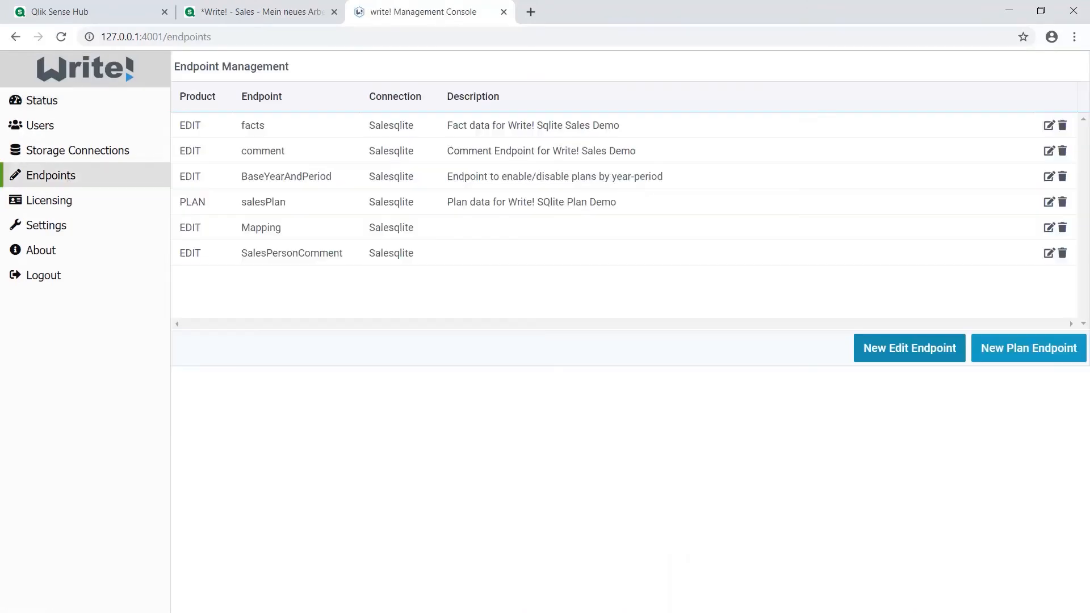
click(883, 361)
click(877, 147)
text(OrderCustomer)
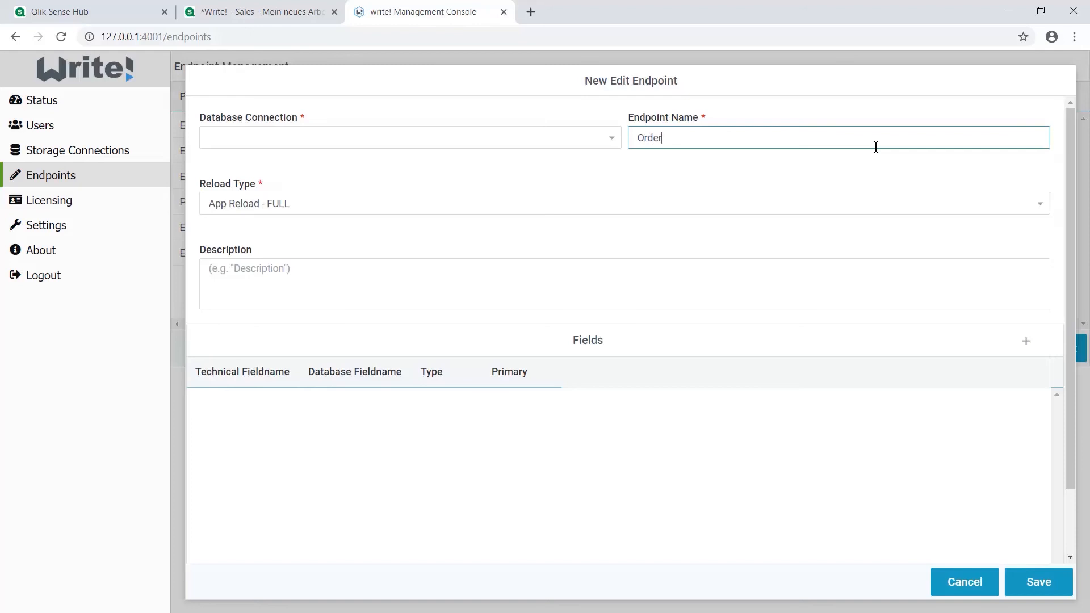
click(611, 142)
click(212, 168)
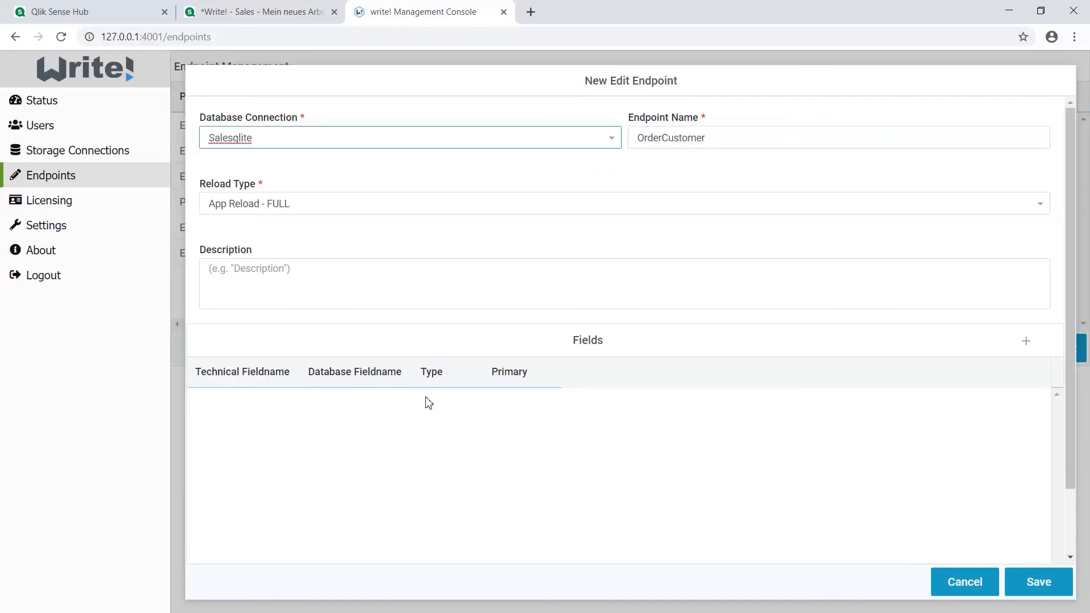
Add two field rows and define OrderNumber as technical and database fieldname, type number, marked as primary
click(1023, 345)
click(1024, 345)
click(201, 404)
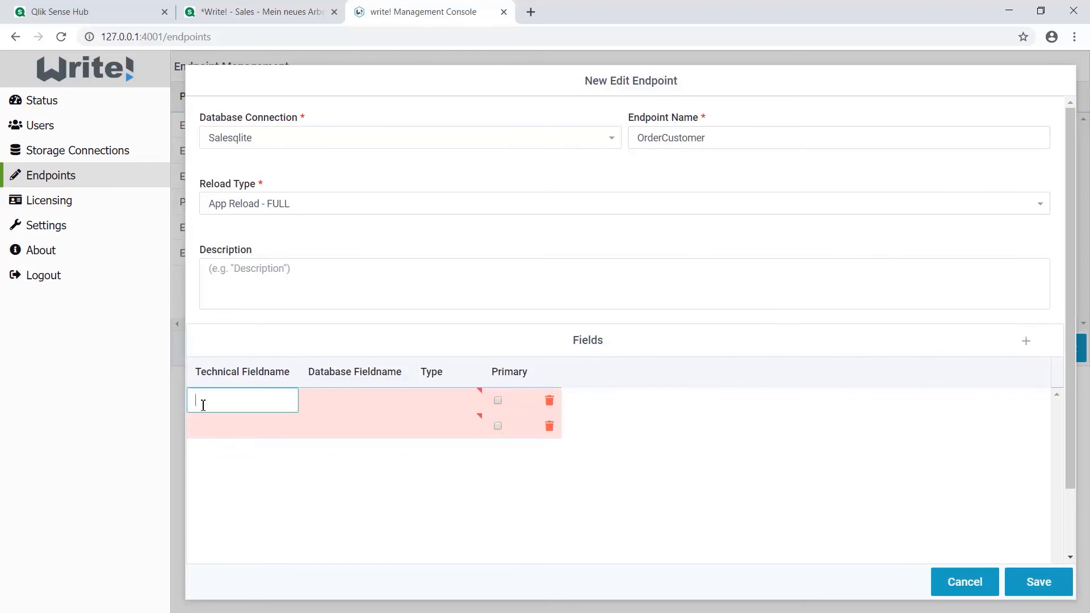
text(OrderNumber)
click(349, 405)
text(OrderNumber)
click(459, 400)
click(449, 451)
click(497, 400)
Define the second field as Customer for both fieldnames with type number, and save the OrderCustomer endpoint
click(243, 430)
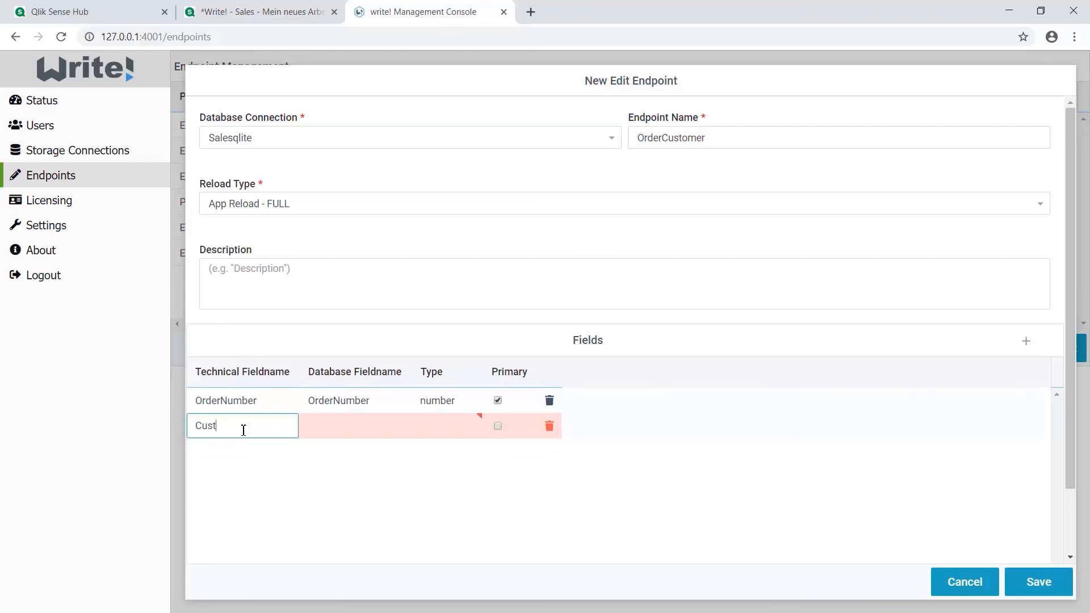
key(Tab)
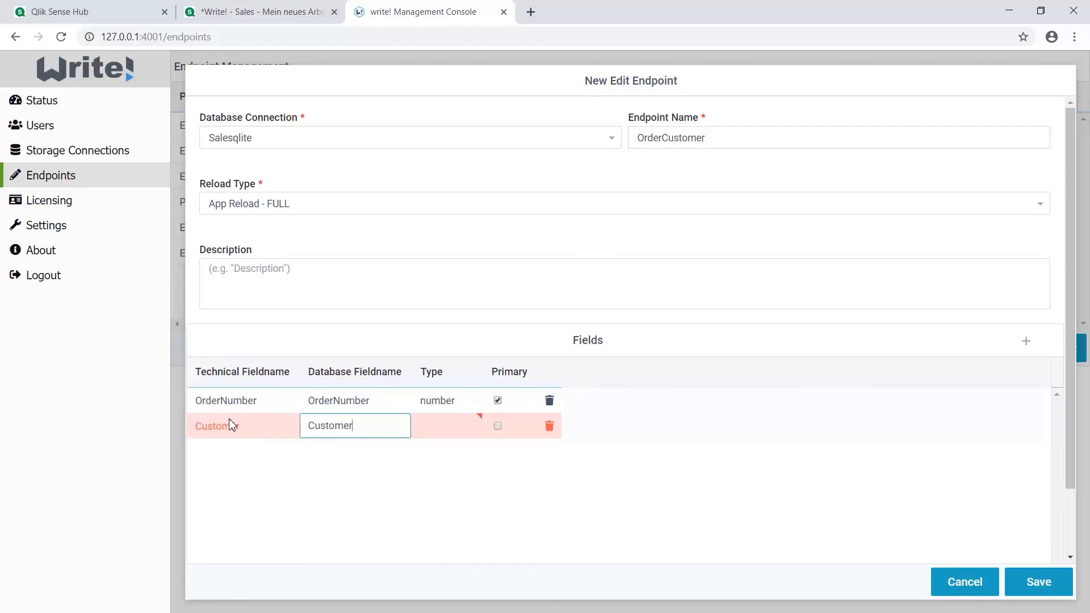
click(473, 433)
click(453, 478)
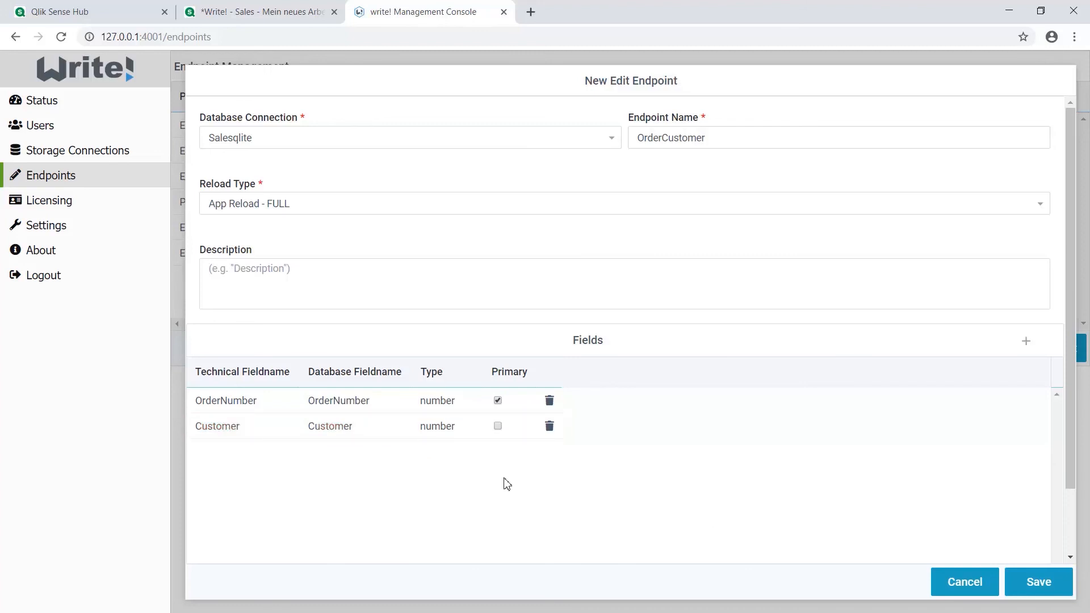
click(1065, 588)
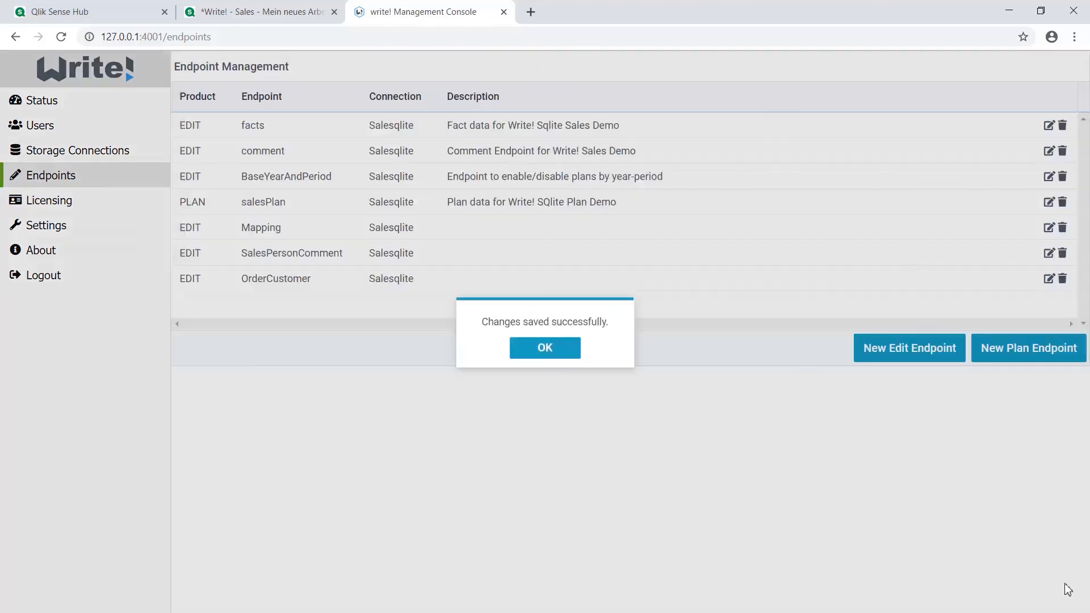
click(568, 355)
Switch back to the Qlik Sense sheet, refresh the endpoint list and assign OrderCustomer to the orders table
key(ctrl+shift+Tab)
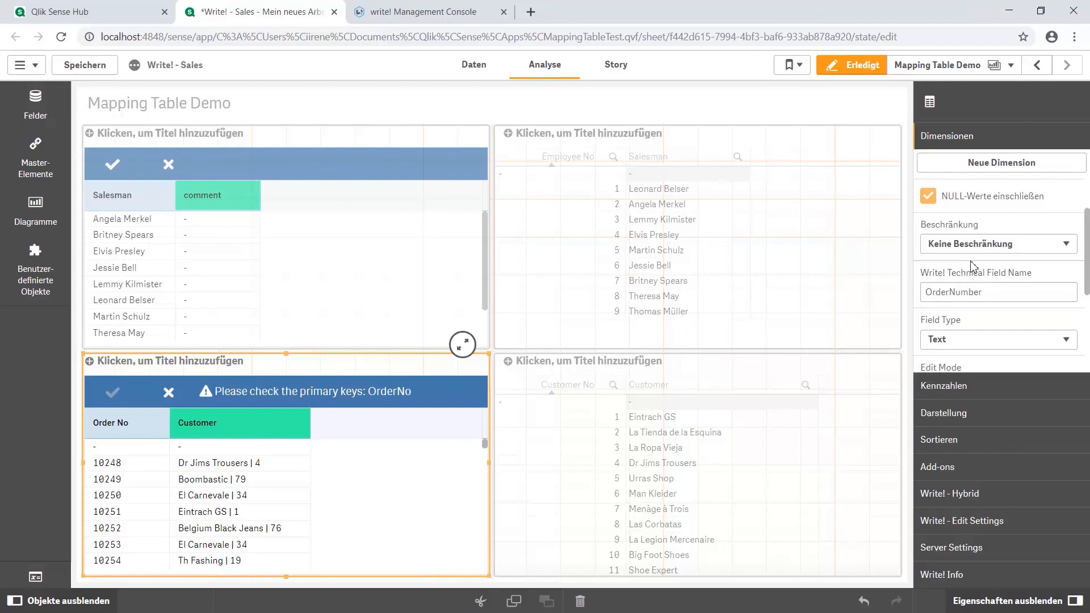
click(986, 549)
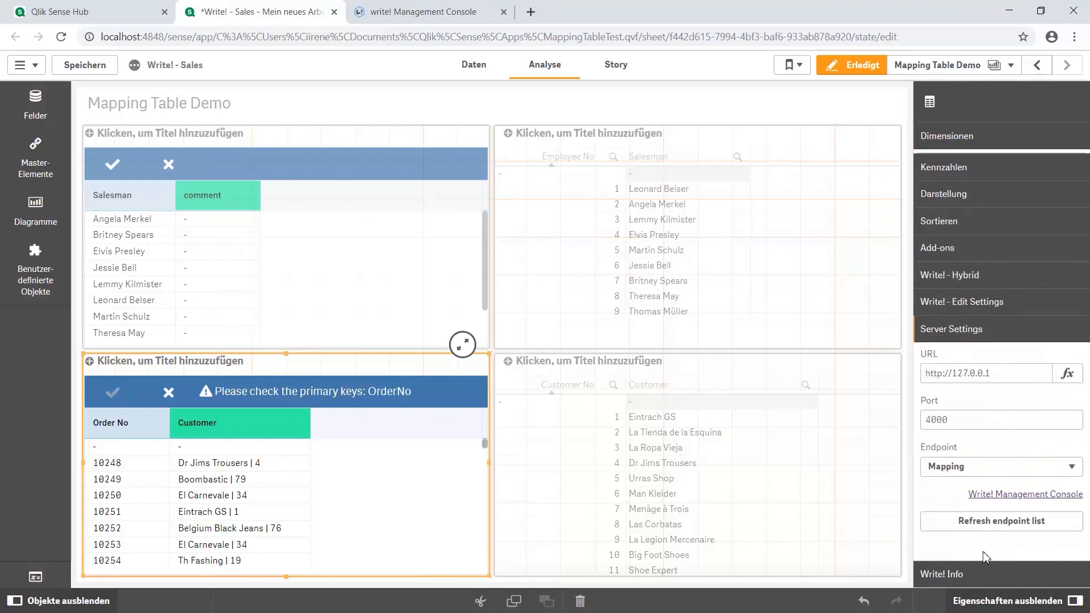
click(990, 518)
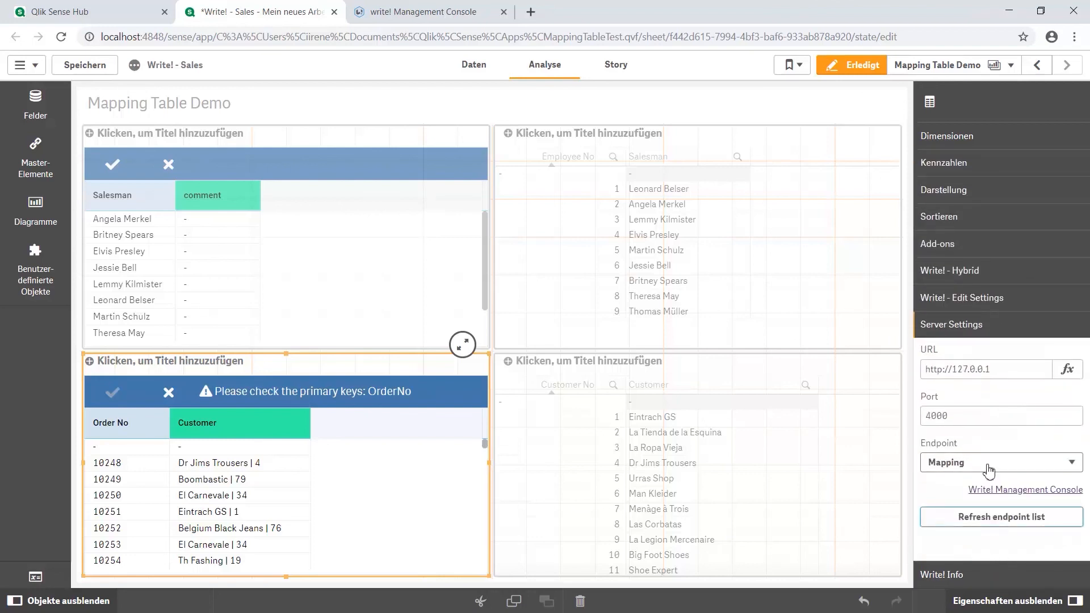
click(988, 468)
click(990, 532)
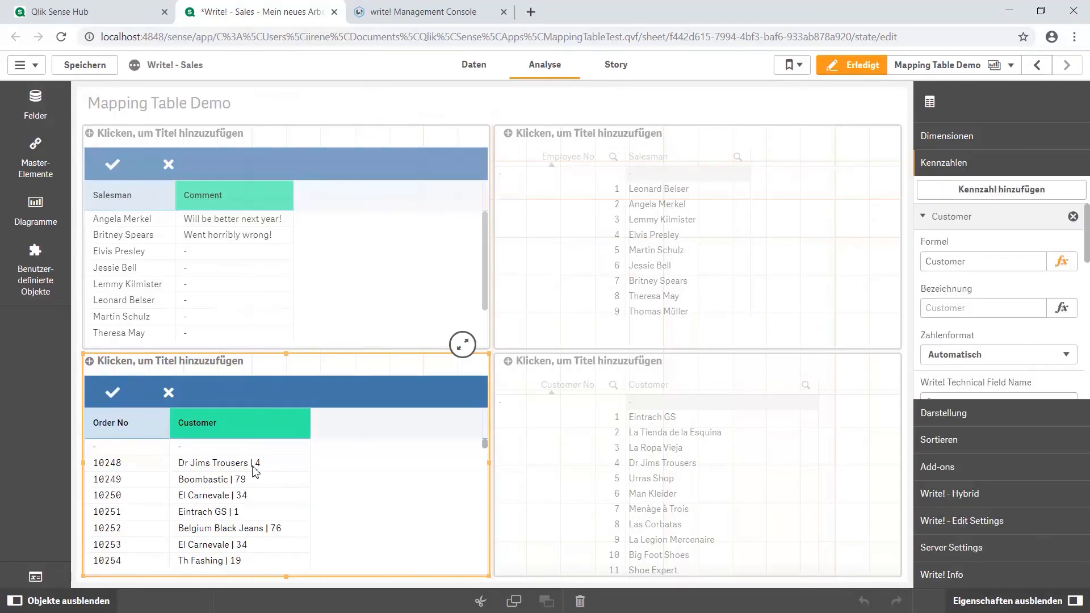
Change the first numbered order's customer to Don Balón, save it, and reload the we_data_OrderCustomer table's data in SQLiteStudio
click(233, 463)
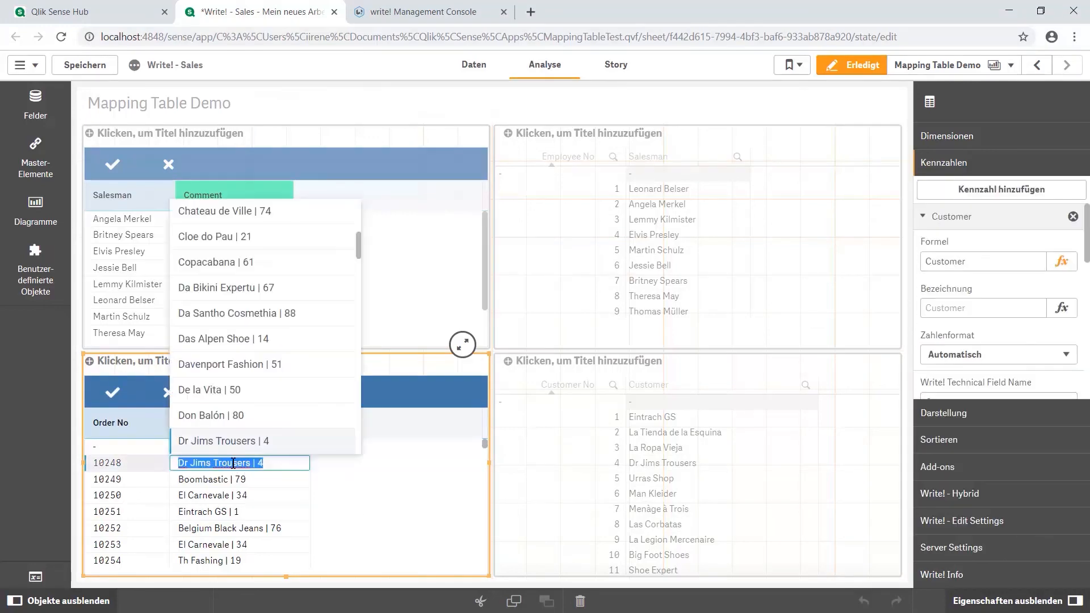
click(212, 415)
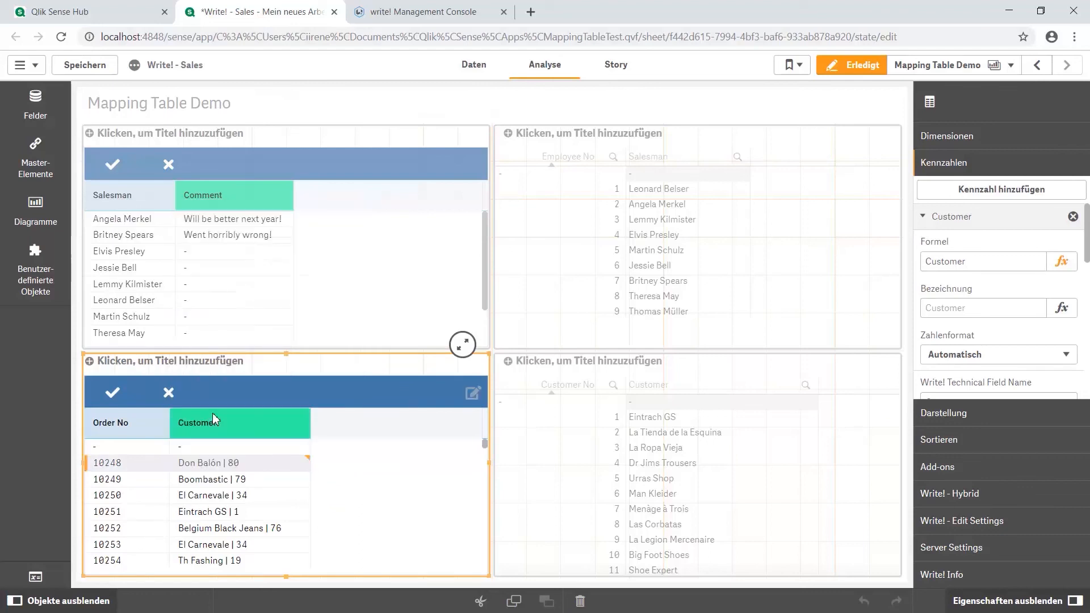
click(112, 392)
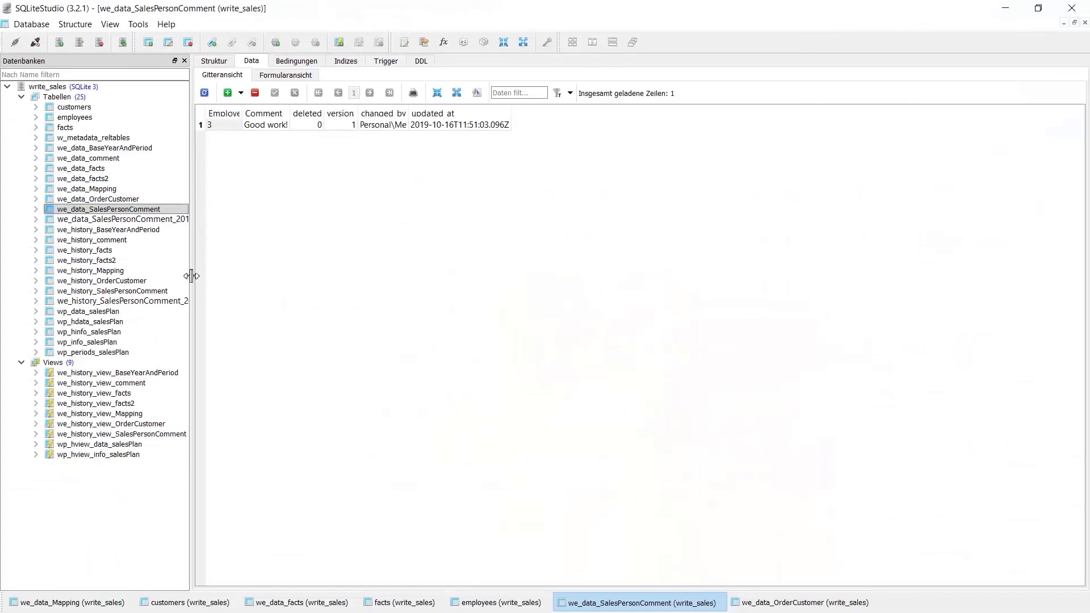
click(134, 201)
click(204, 92)
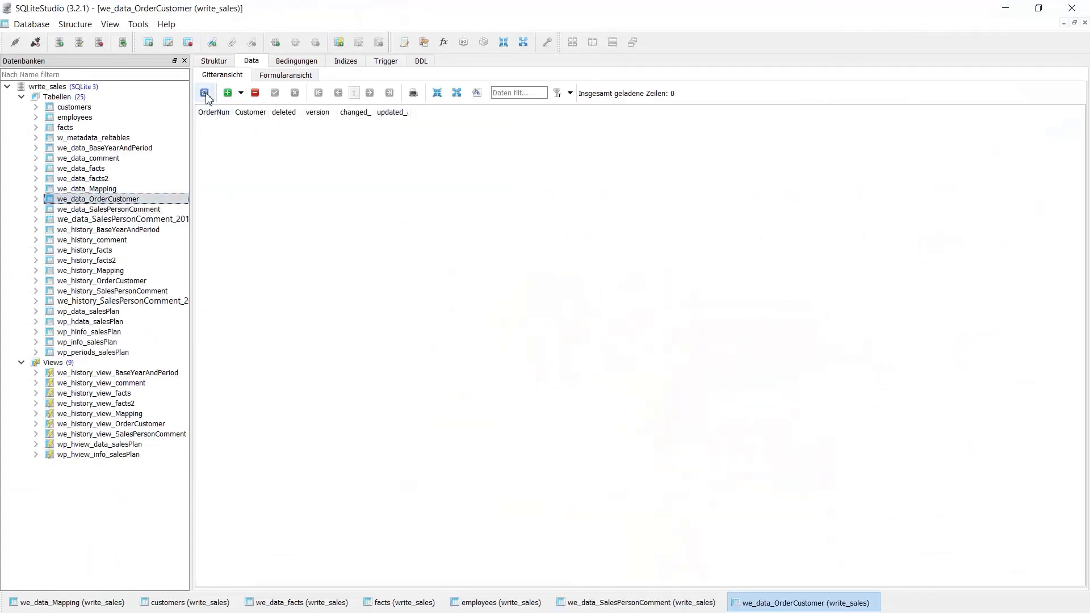